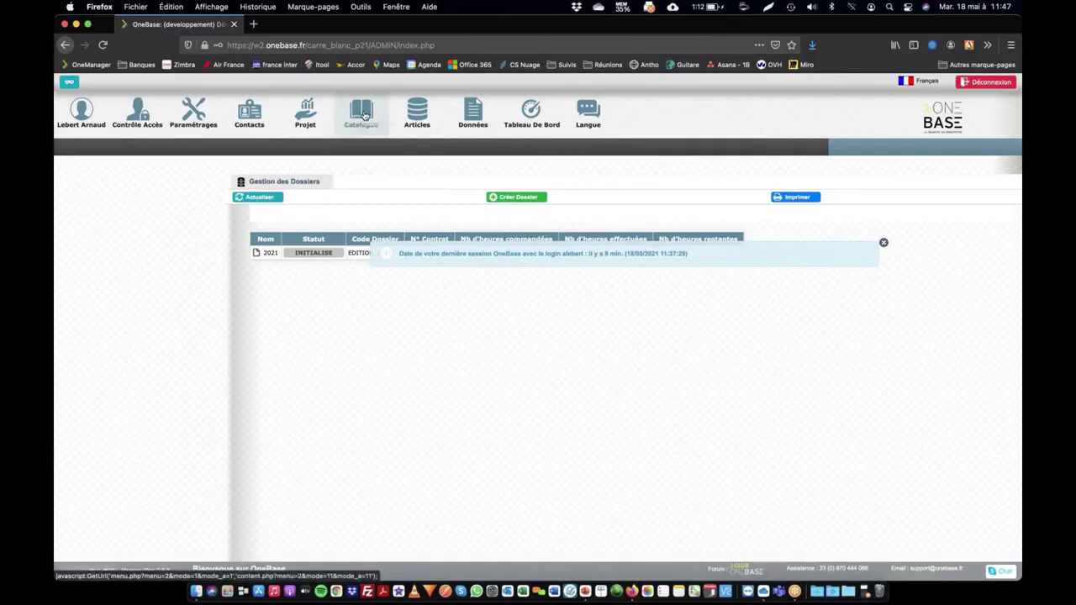
- Open the Sèche serviette Print edition from the catalogue editions and display its field choices for the layout
click(361, 118)
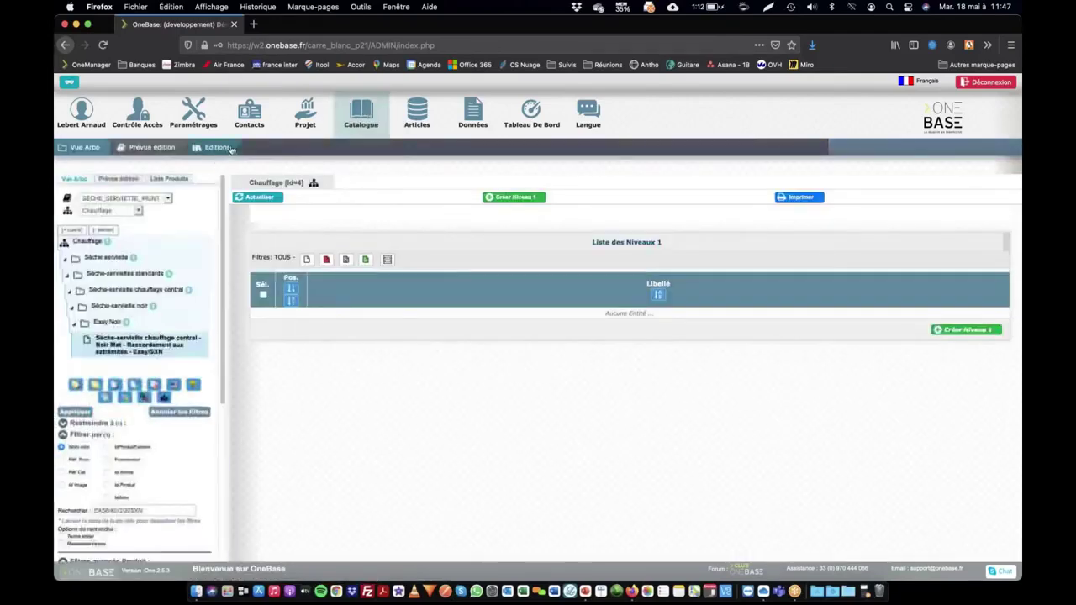
click(216, 148)
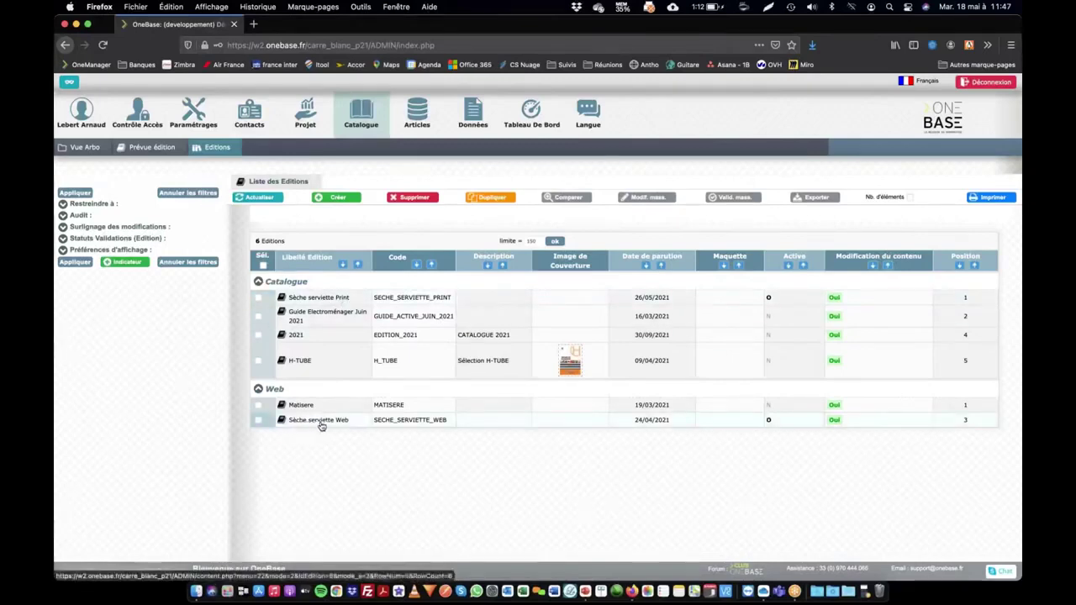
click(320, 301)
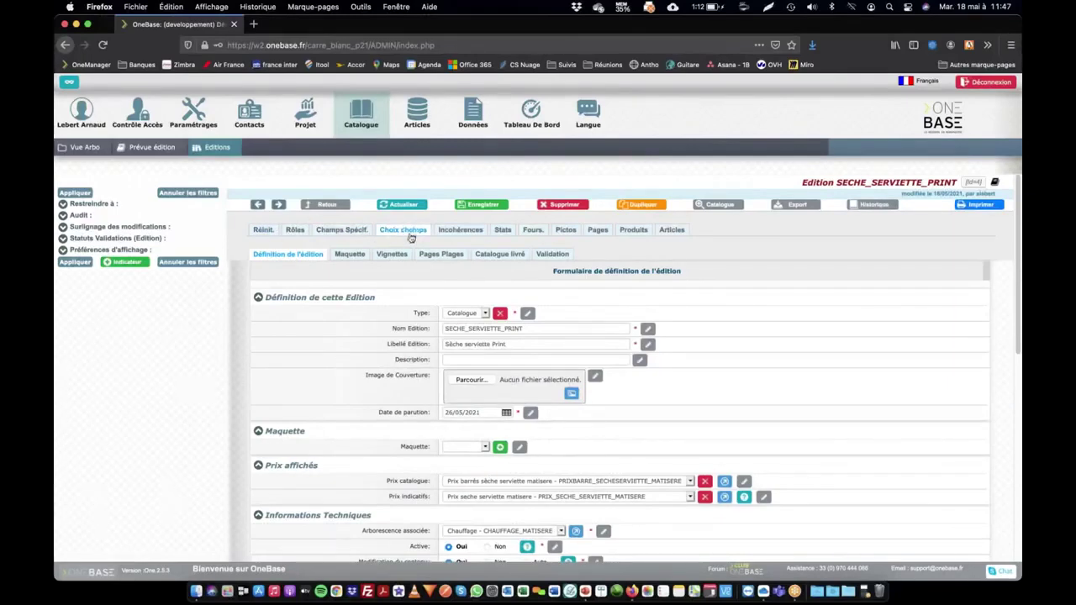
click(410, 233)
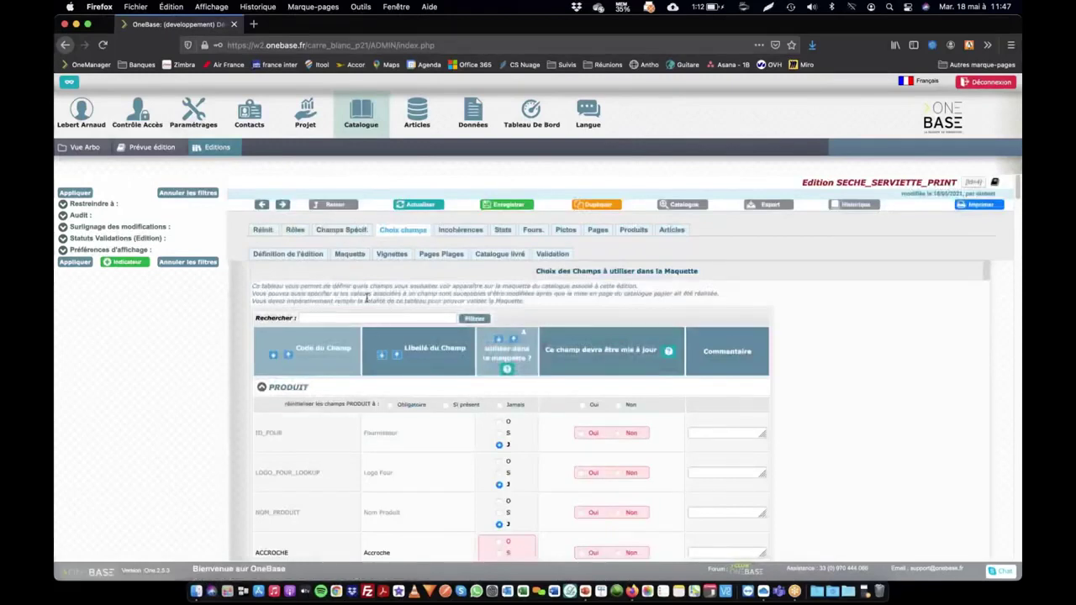
scroll(435, 269, down, 2)
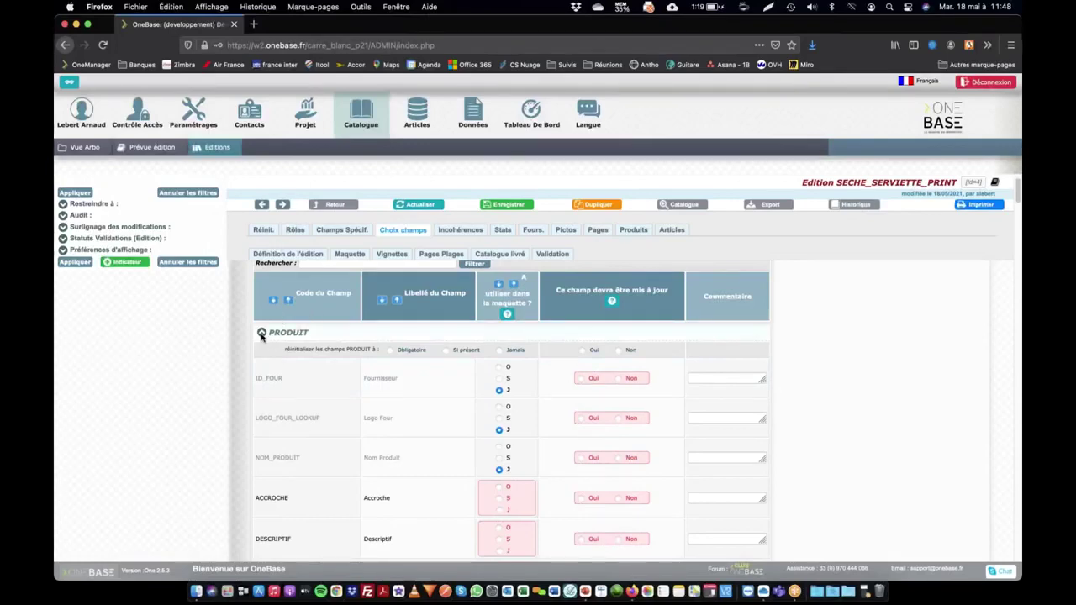
scroll(338, 315, up, 2)
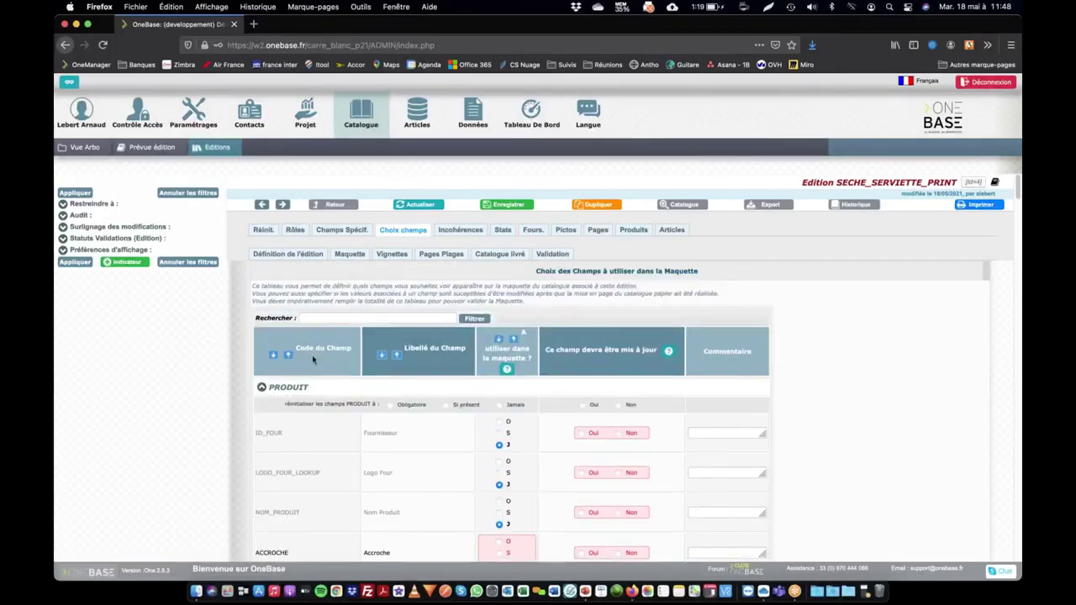
- Filter the field list by "descrip", and clear the filter to list all fields again
click(343, 318)
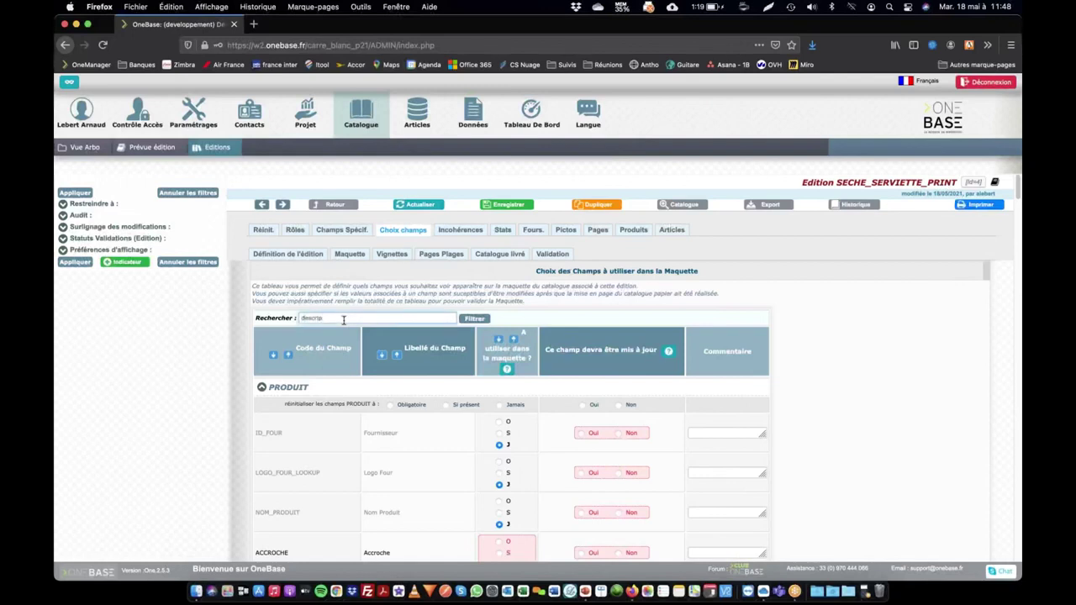
key(Return)
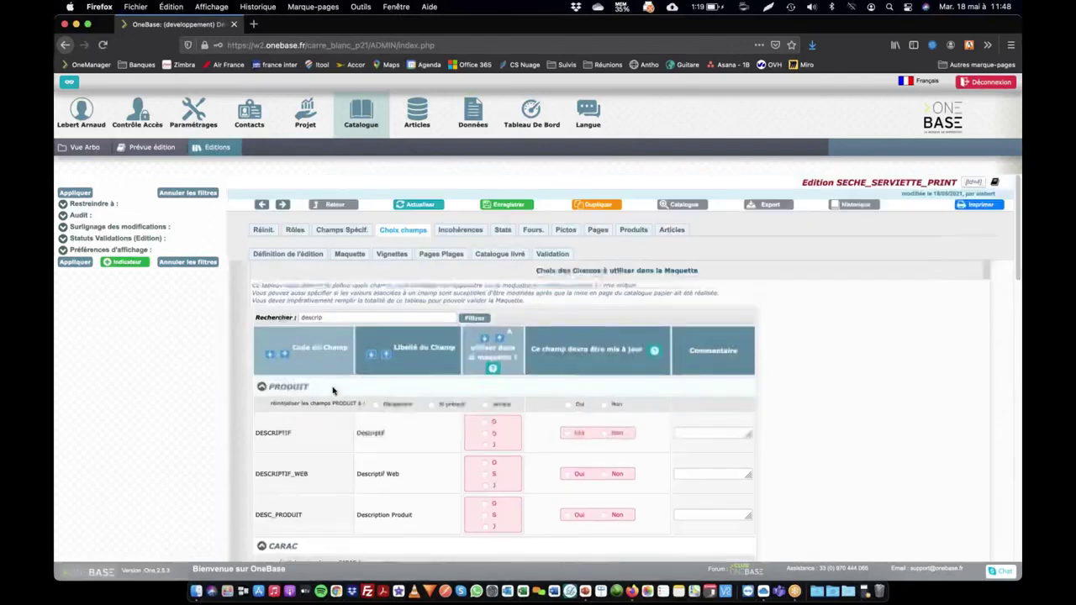
scroll(293, 445, down, 3)
scroll(293, 450, up, 3)
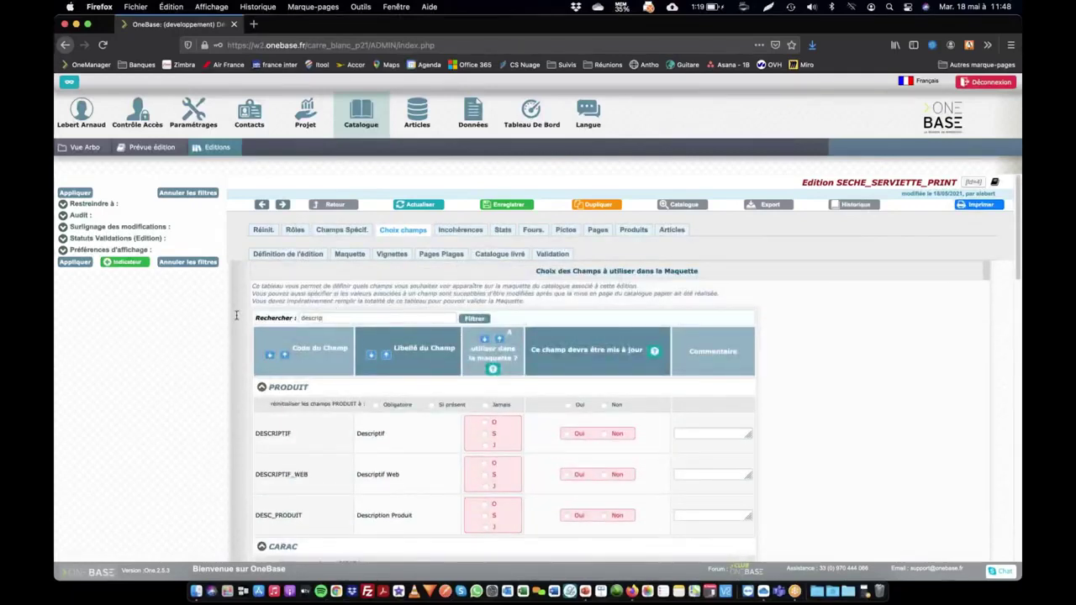
key(BackSpace)
click(472, 318)
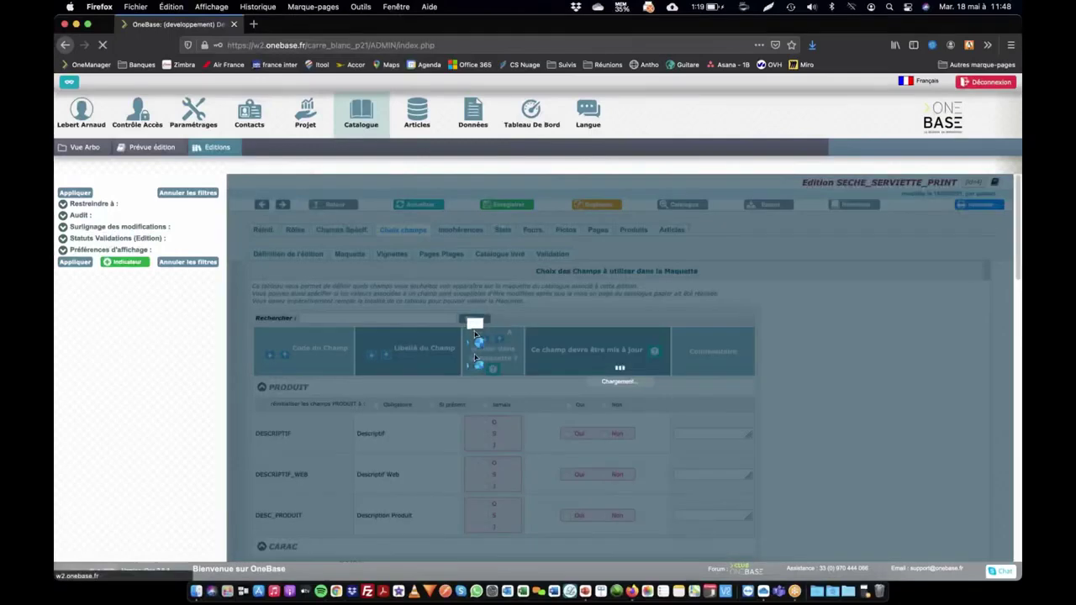
- Collapse the PRODUIT, CARAC, ARBO and VISUEL_CATEGORIE sections of the field list
click(259, 388)
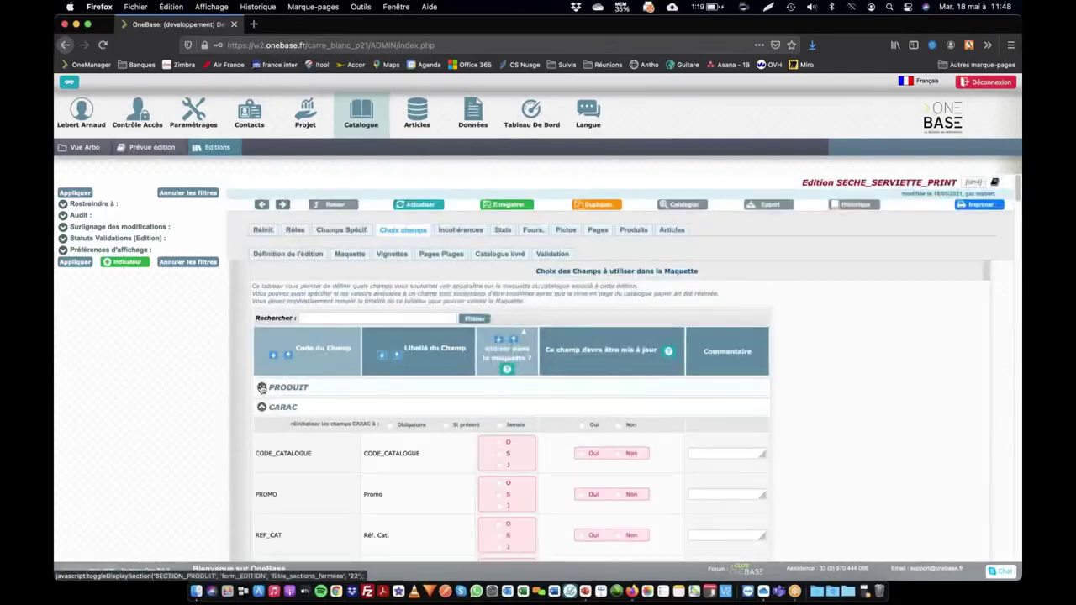
click(261, 408)
scroll(262, 402, down, 1)
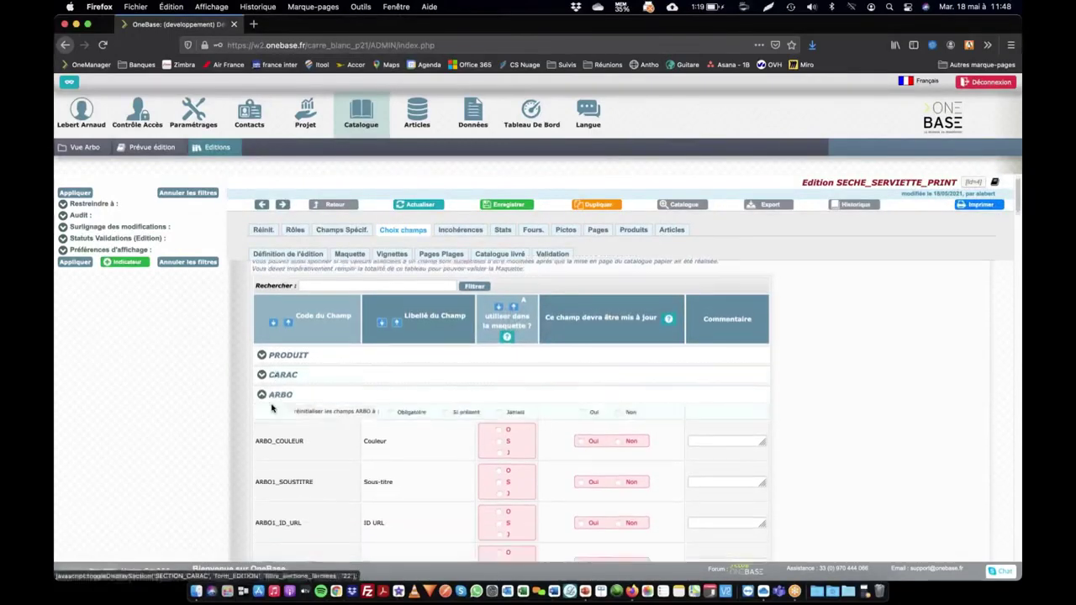
click(262, 392)
click(261, 411)
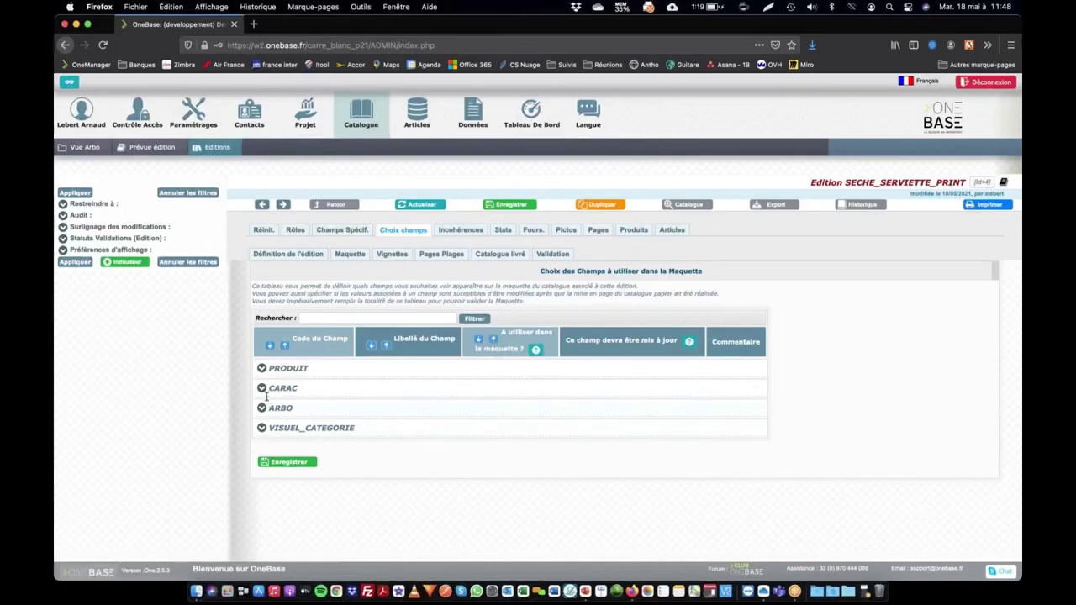
- Expand the PRODUIT section and review the layout usage options of its fields
click(262, 370)
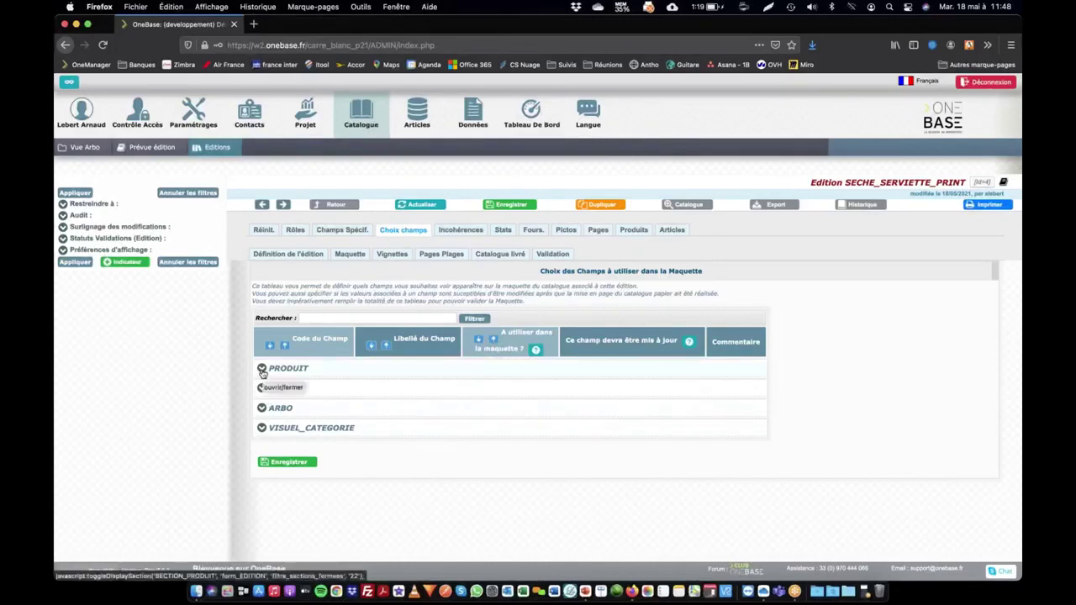
scroll(262, 373, down, 1)
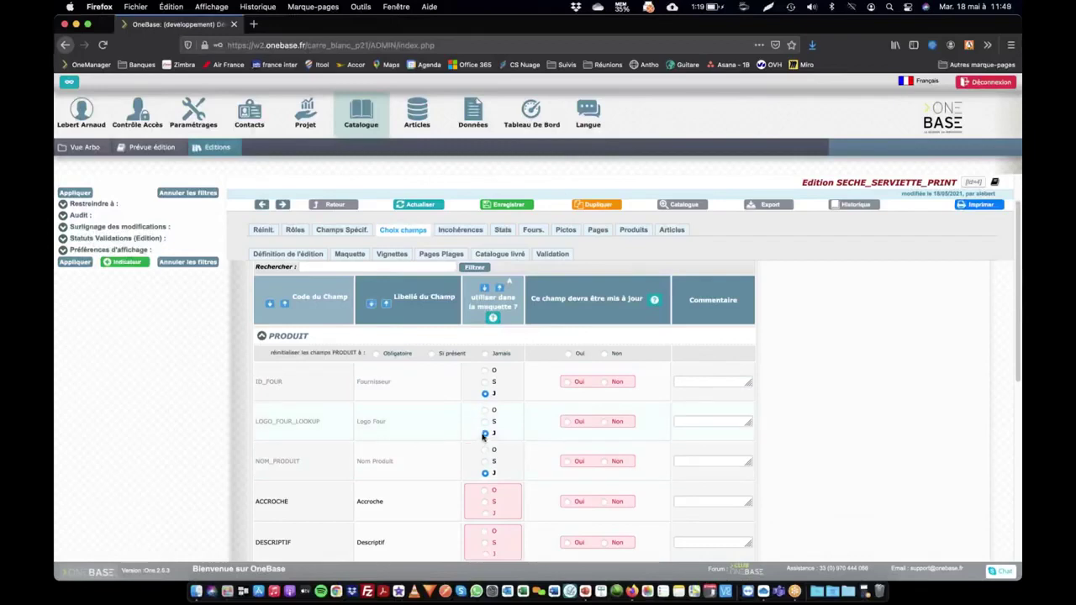
scroll(373, 470, down, 1)
scroll(374, 470, down, 2)
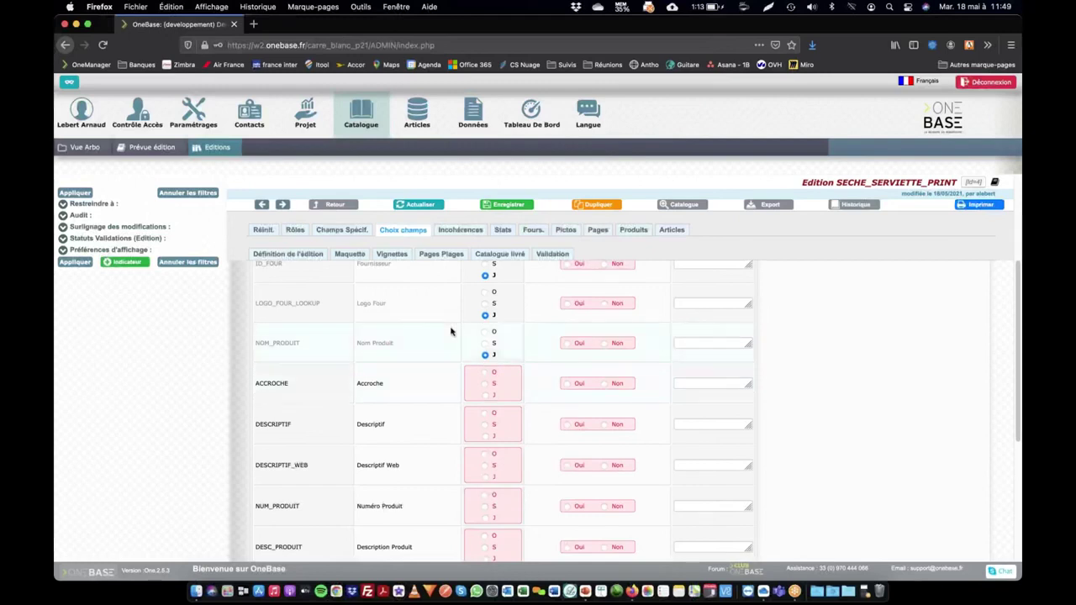
scroll(452, 331, up, 4)
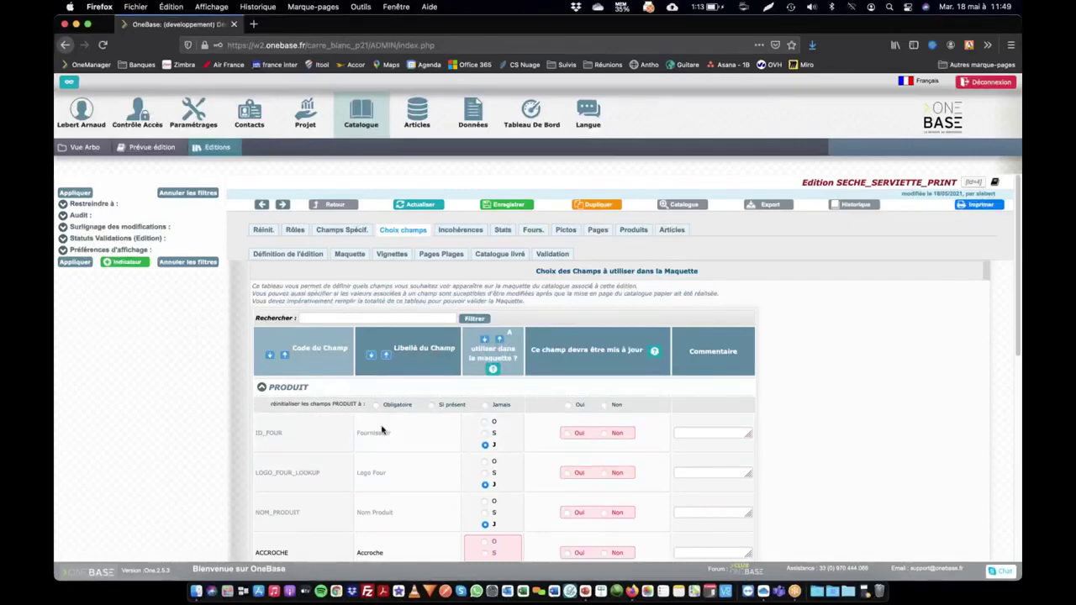
- Set the layout usage of ACCROCHE to O, DESCRIPTIF to S and DESCRIPTIF_WEB to J
scroll(485, 471, down, 3)
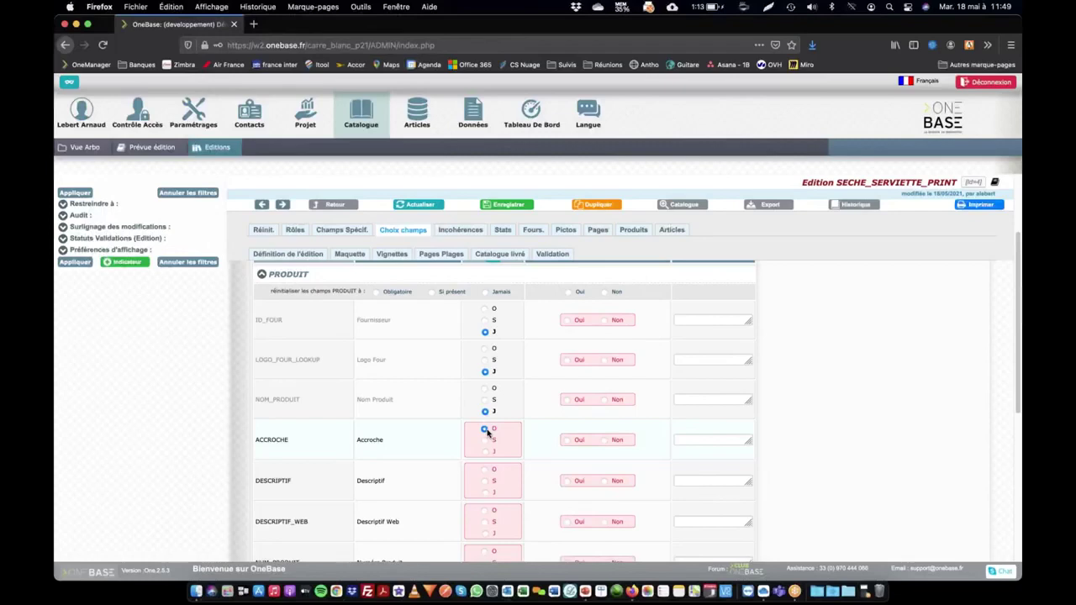
scroll(488, 433, up, 2)
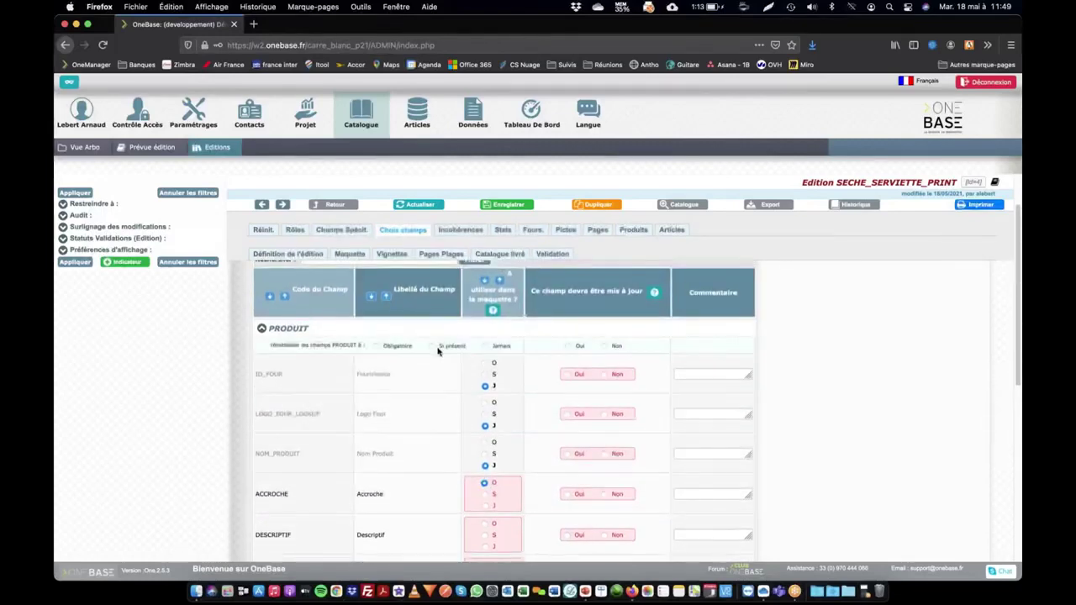
scroll(482, 391, down, 1)
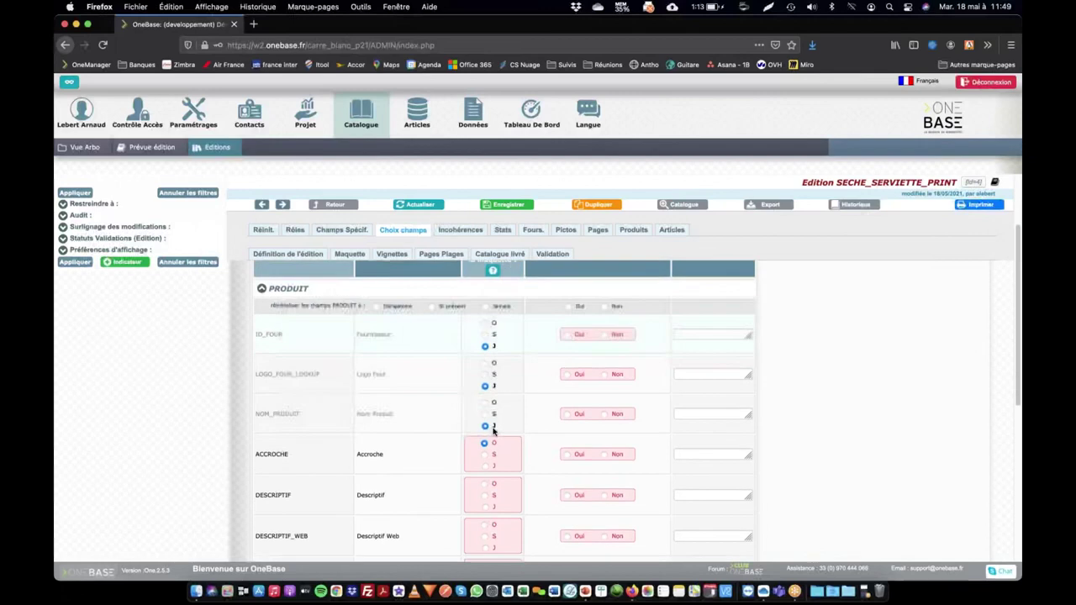
click(485, 496)
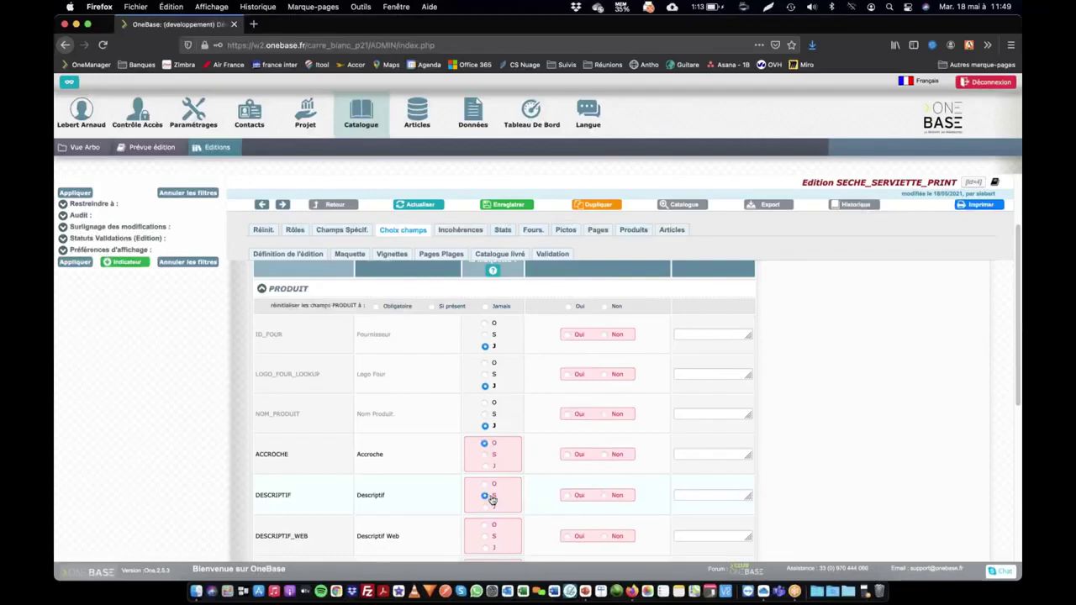
scroll(492, 529, down, 1)
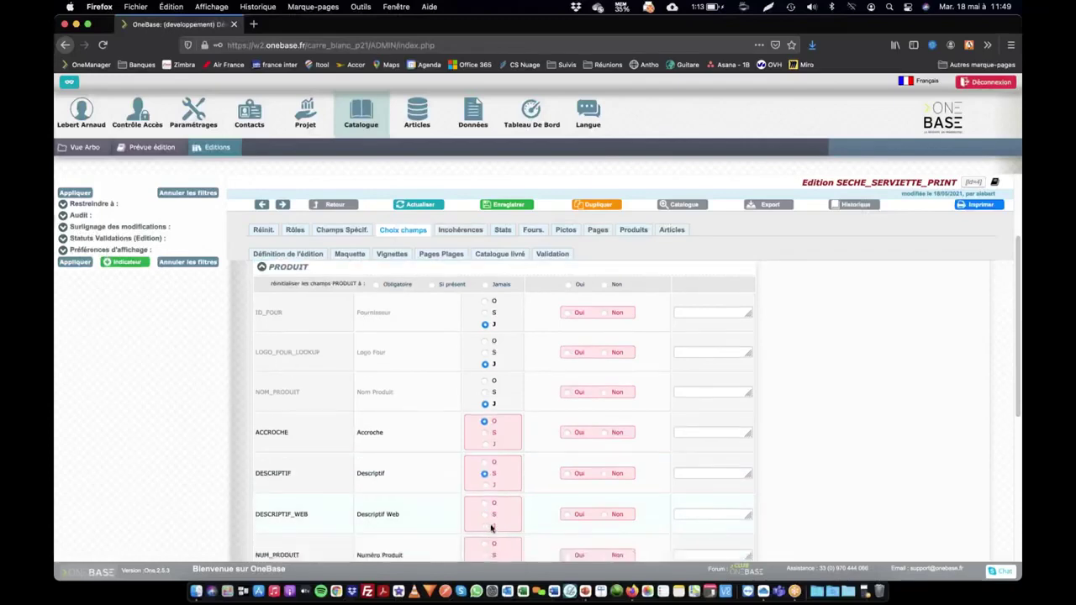
click(485, 526)
scroll(520, 505, down, 3)
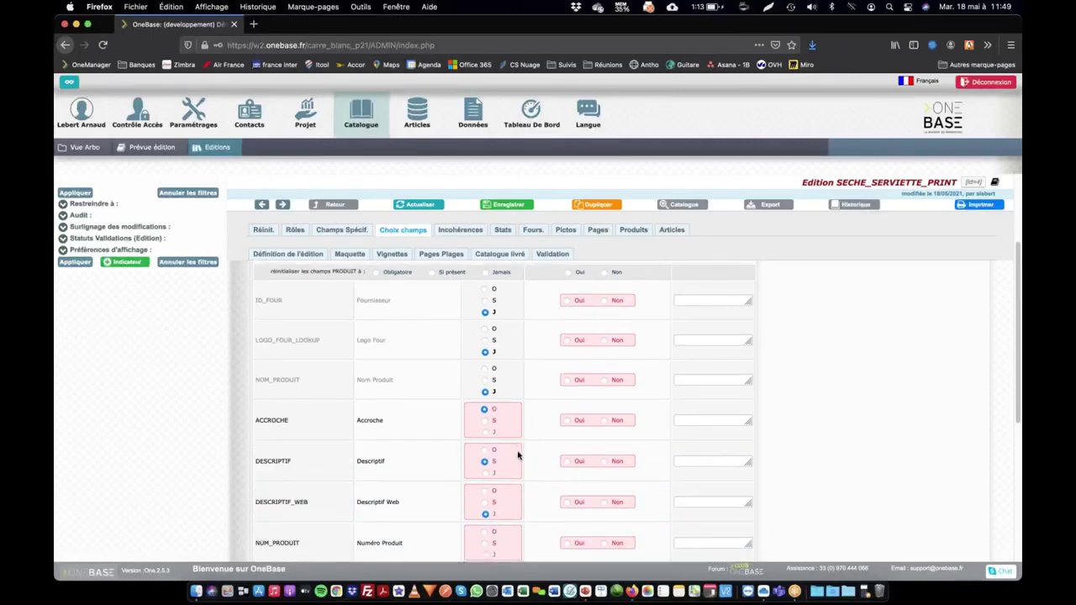
- Try resetting all PRODUIT fields at once to Obligatoire, Si présent and Jamais in turn
scroll(500, 471, down, 1)
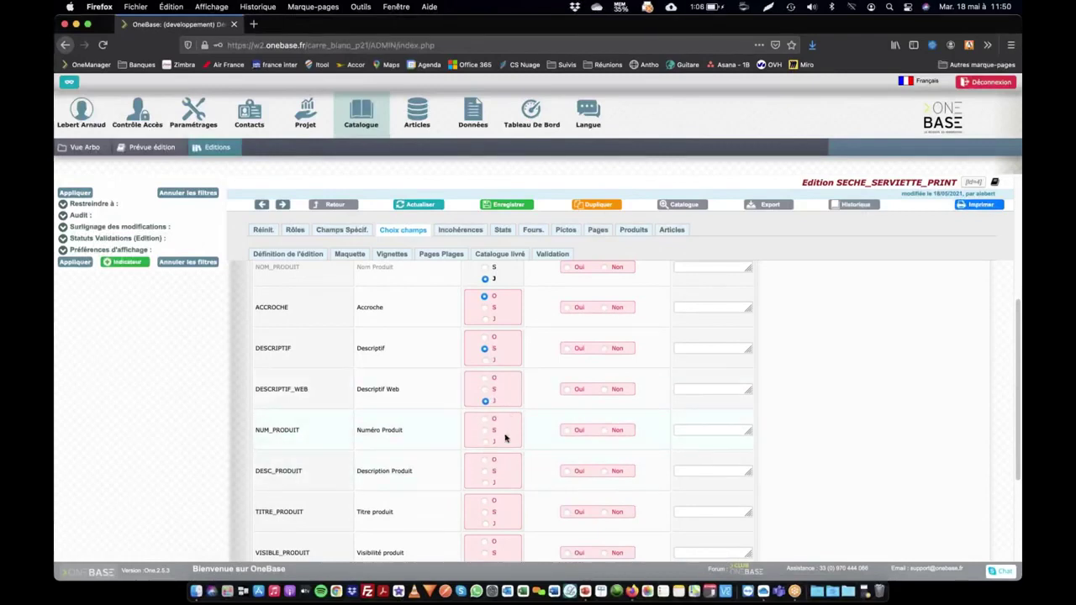
scroll(370, 342, up, 6)
scroll(370, 342, up, 1)
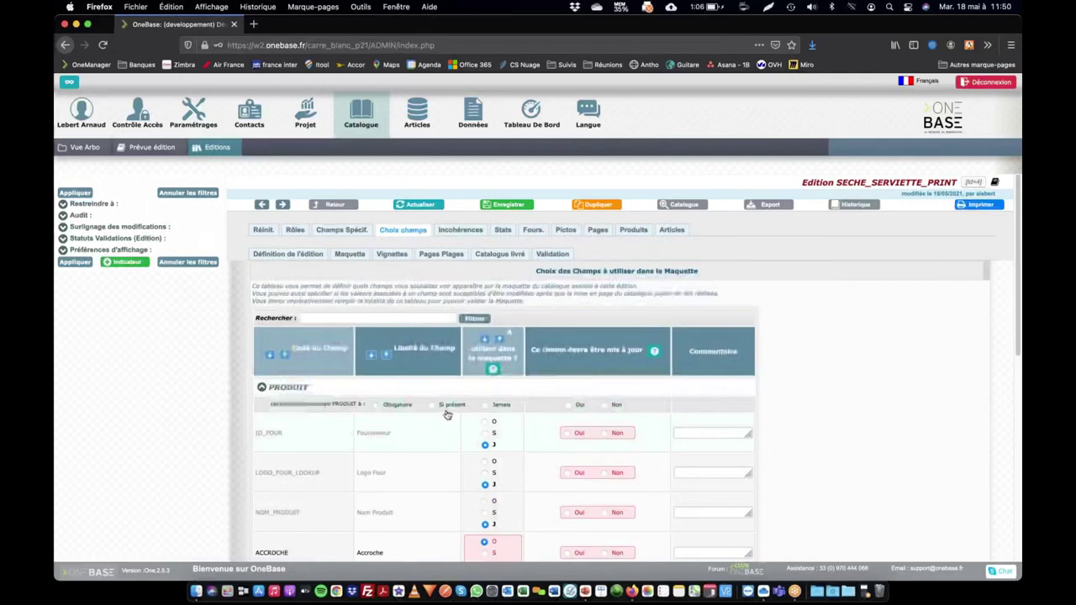
scroll(459, 485, down, 4)
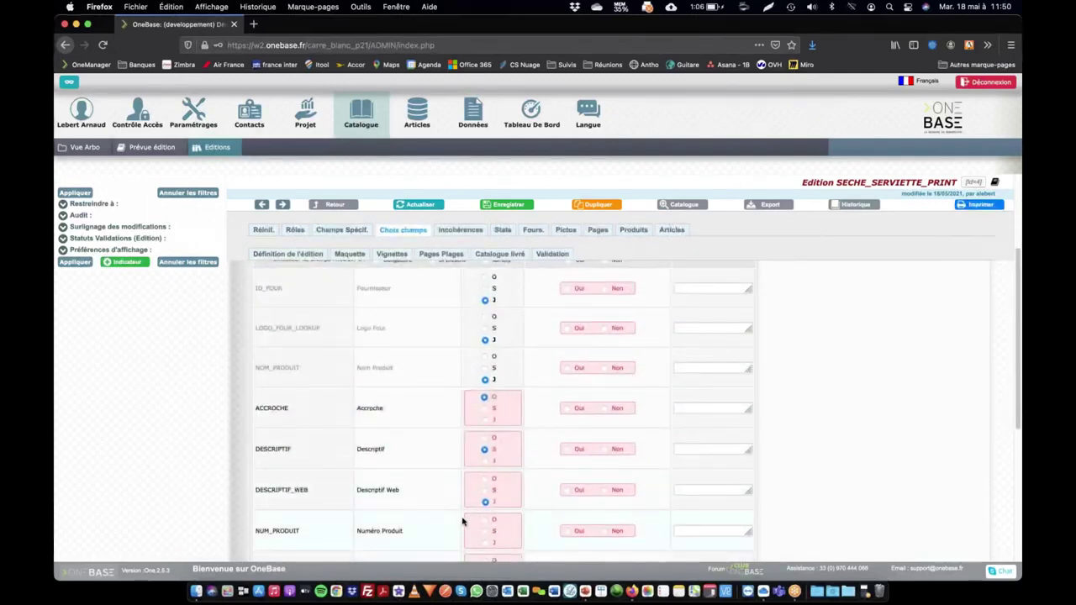
scroll(450, 521, down, 1)
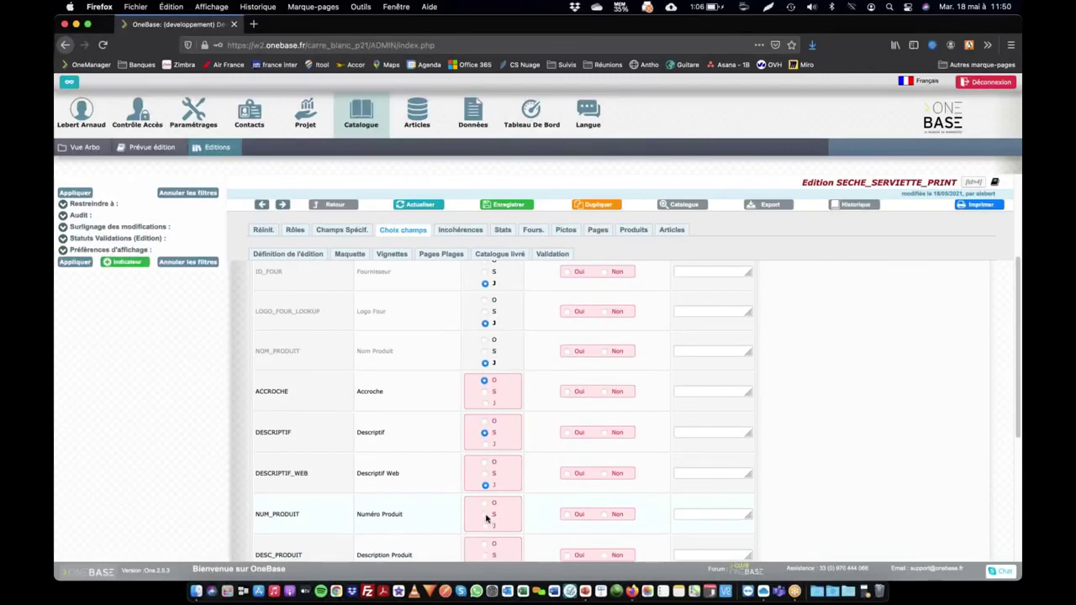
scroll(488, 519, up, 5)
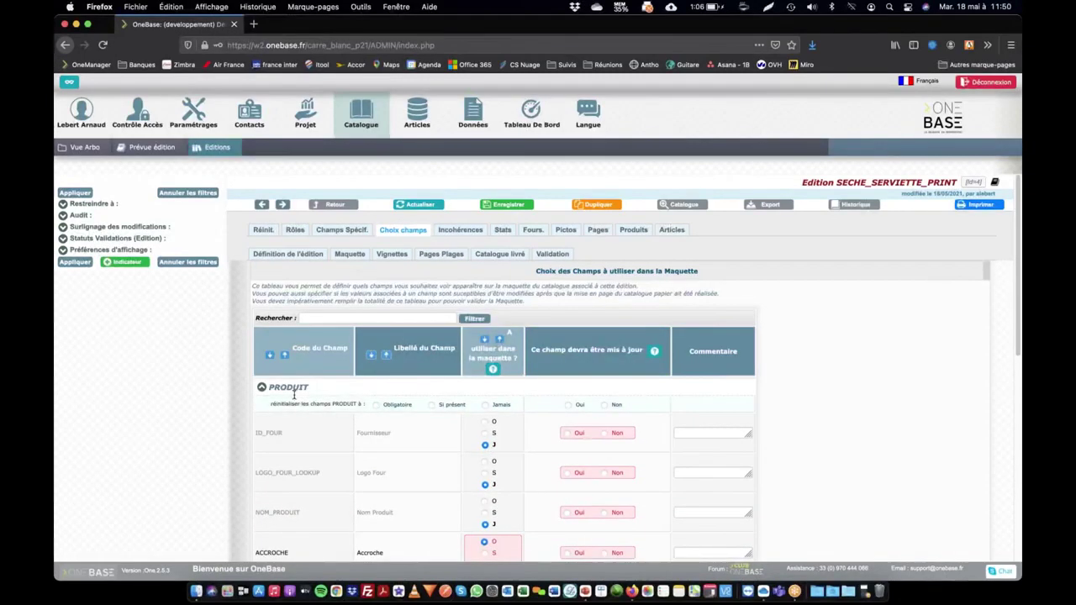
click(377, 405)
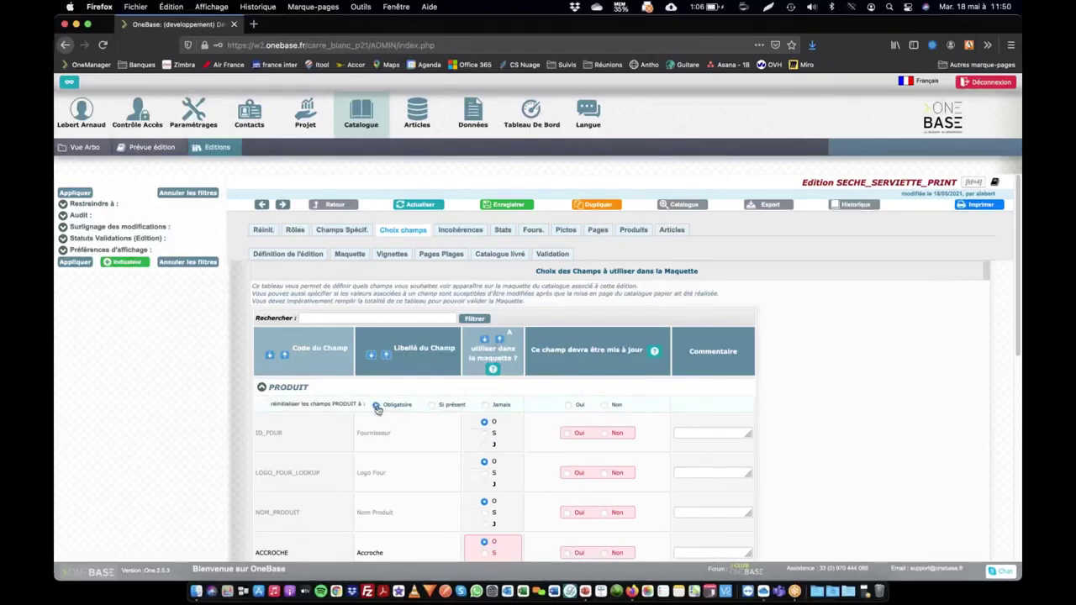
click(431, 405)
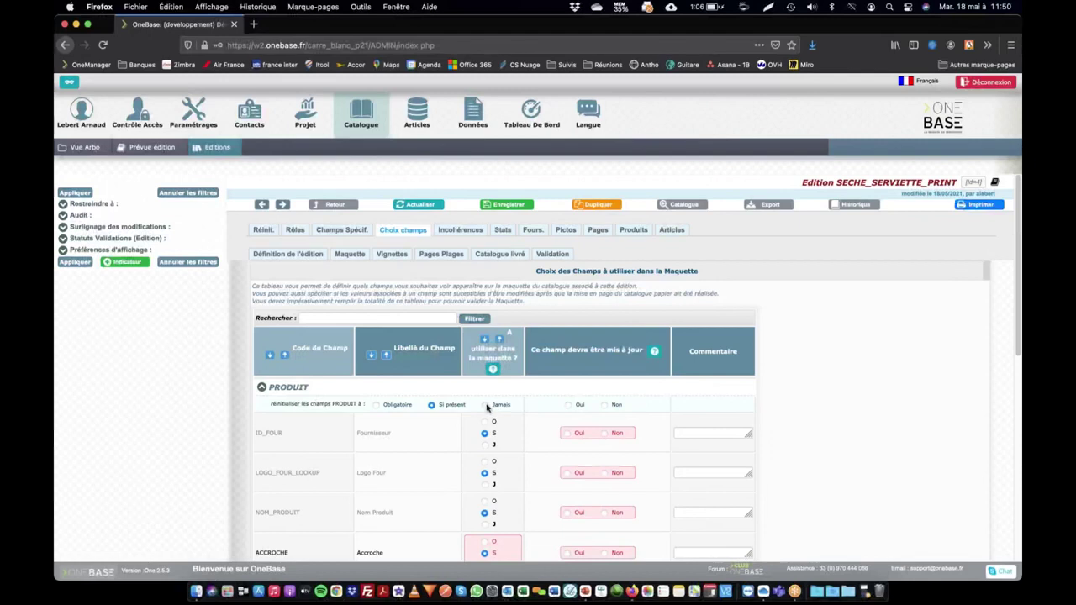
click(487, 406)
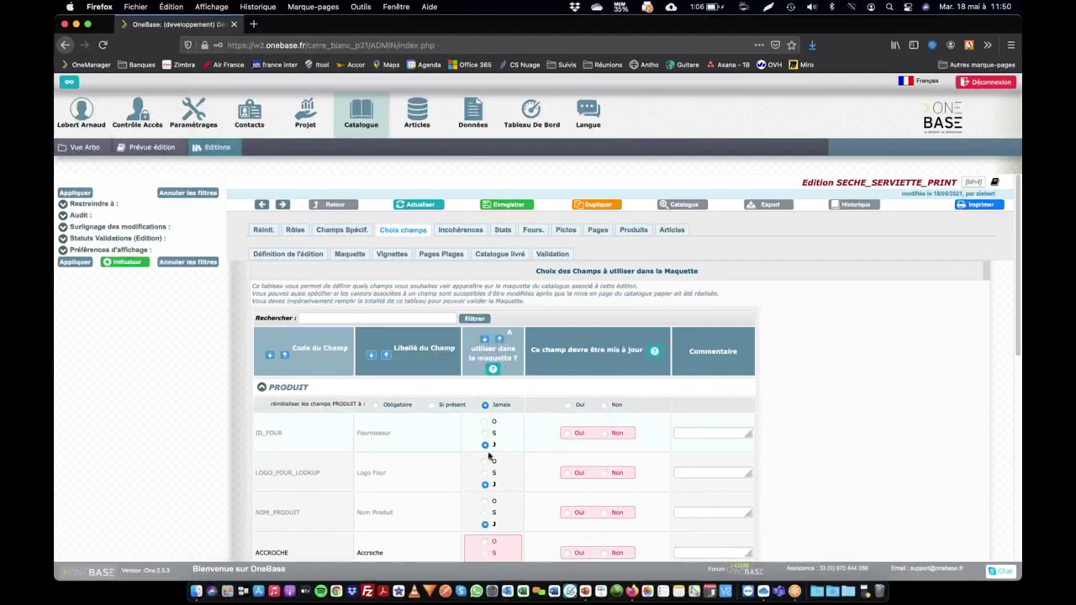
scroll(466, 447, down, 1)
scroll(466, 447, up, 1)
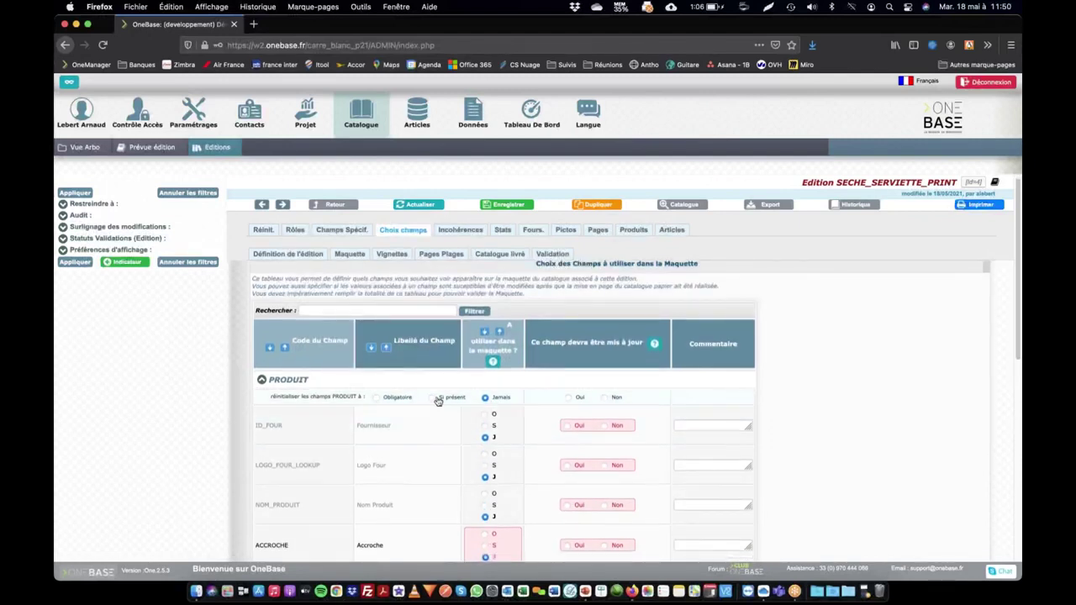
- Reset all PRODUIT fields to Si présent, except ID_FOUR, LOGO_FOUR_LOOKUP, NOM_PRODUIT and DESCRIPTIF_WEB, which are set to J
click(433, 397)
click(484, 437)
click(484, 477)
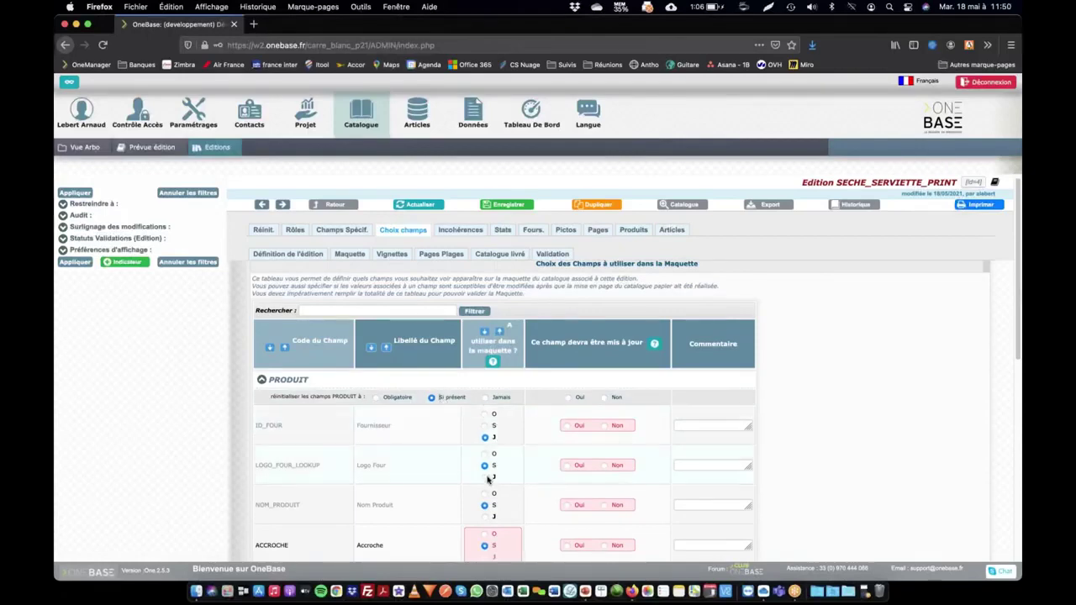
click(484, 517)
scroll(538, 433, down, 5)
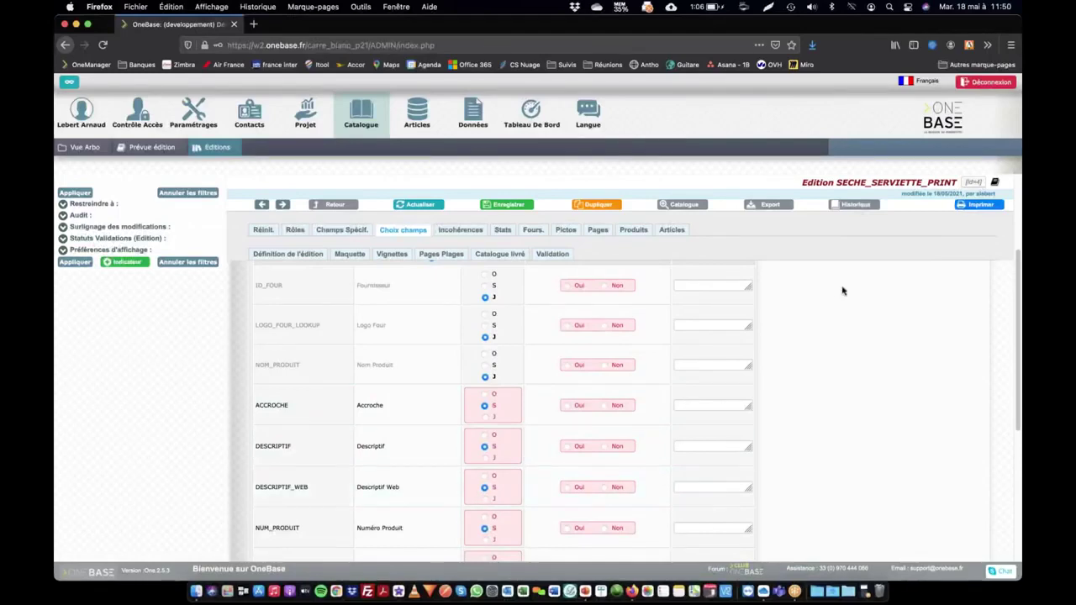
click(485, 500)
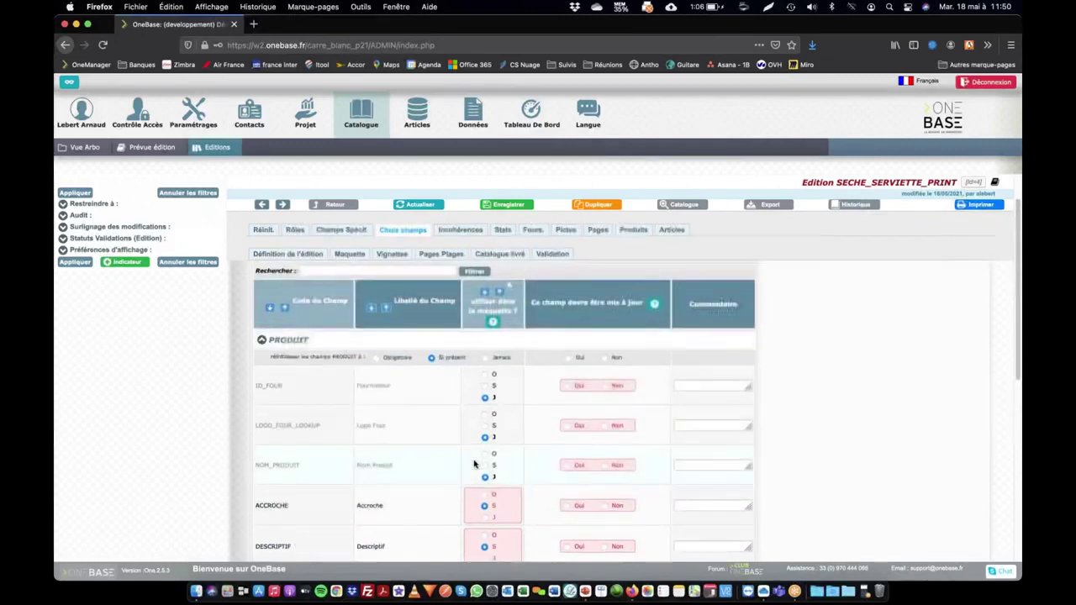
- Save the PRODUIT layout usage choices of the SECHE_SERVIETTE_PRINT edition, keeping DESCRIPTIF_WEB at J
scroll(474, 465, down, 2)
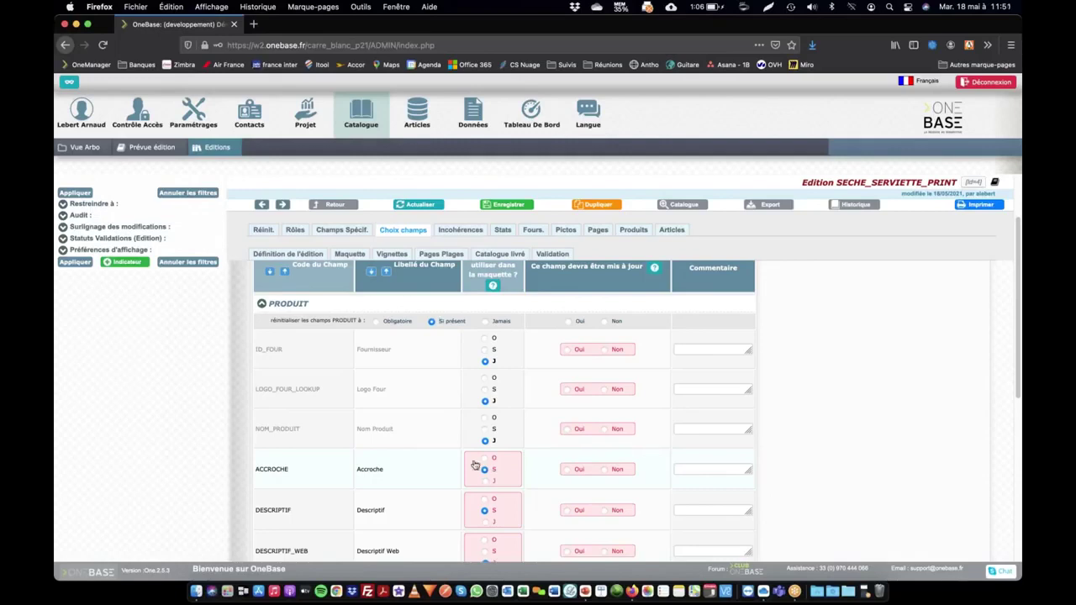
click(508, 205)
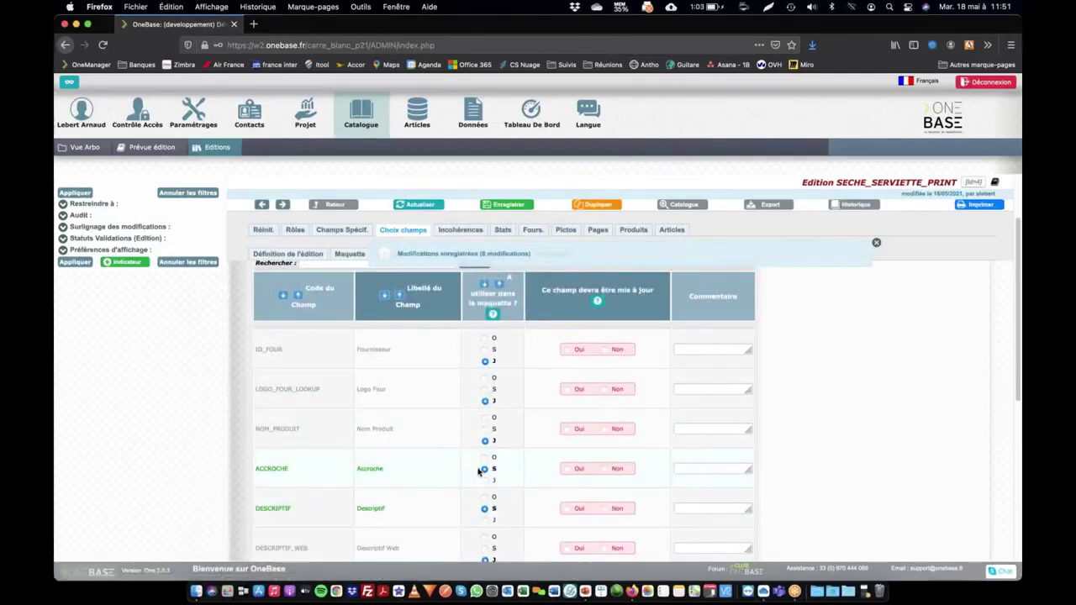
scroll(497, 516, down, 2)
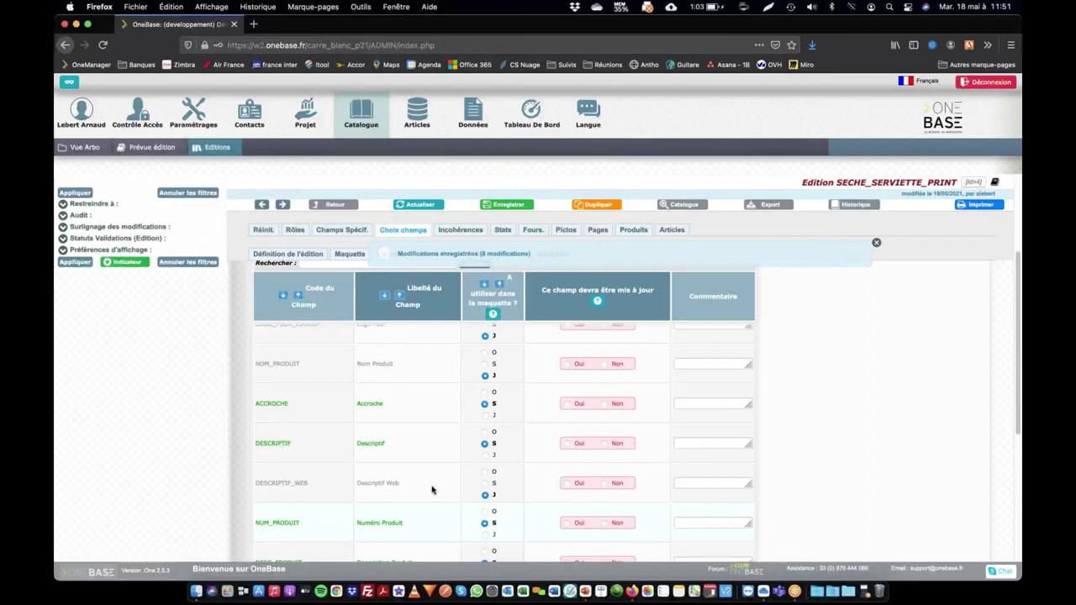
click(486, 496)
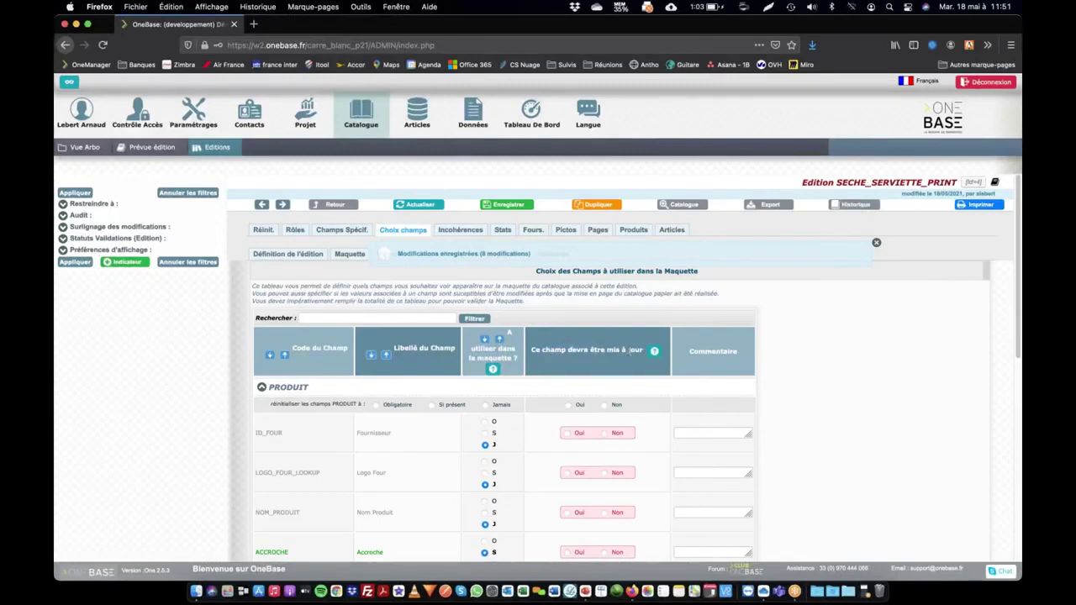
- Set the must-be-updated option of all PRODUIT fields to Oui and open an enlarged comment box for ID_FOUR
scroll(608, 426, down, 1)
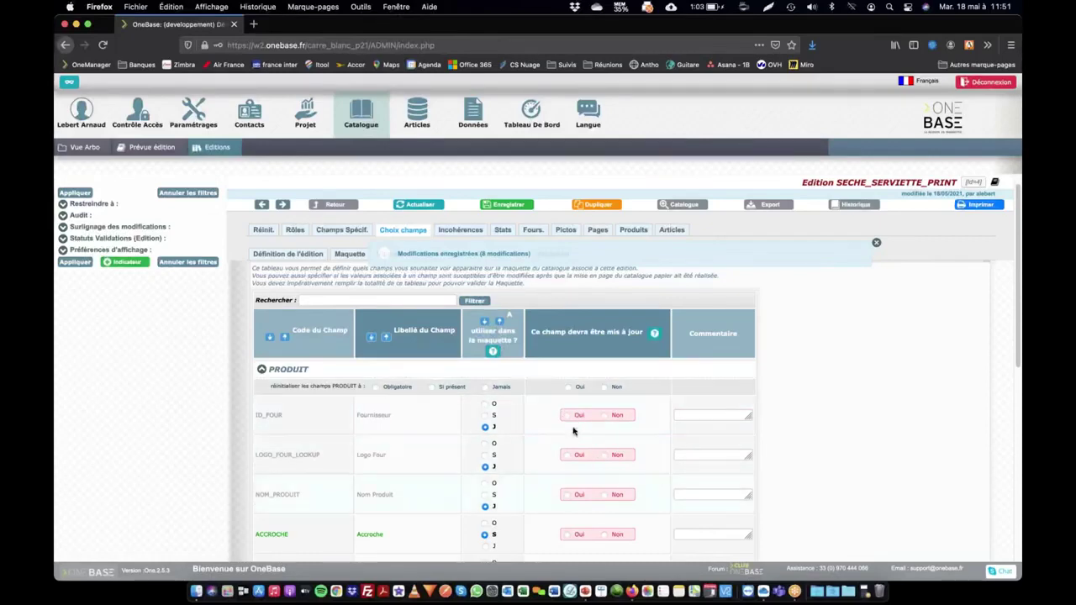
click(568, 387)
click(692, 415)
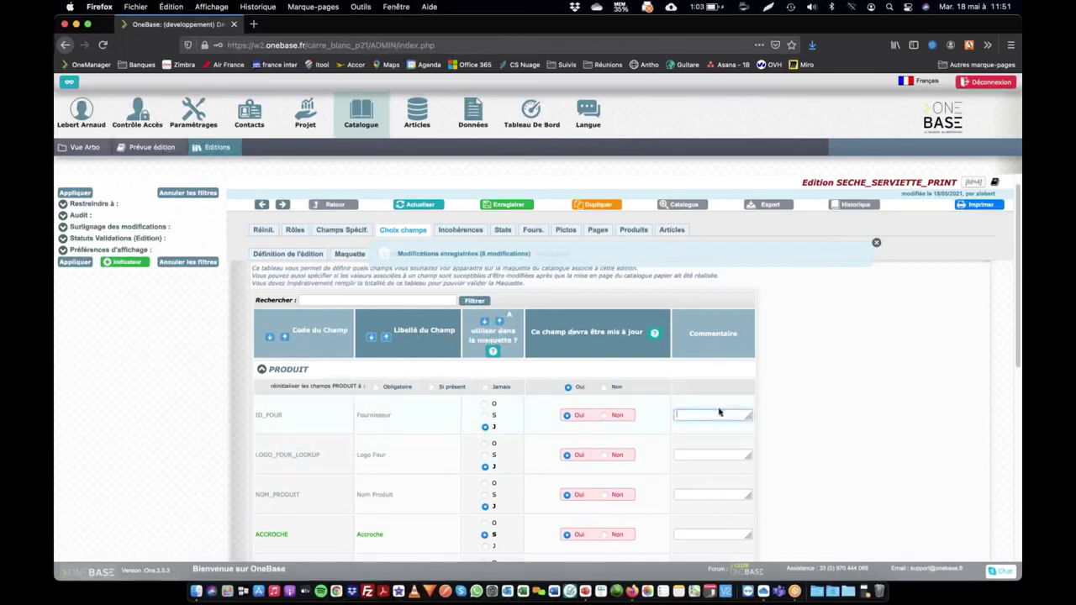
click(747, 418)
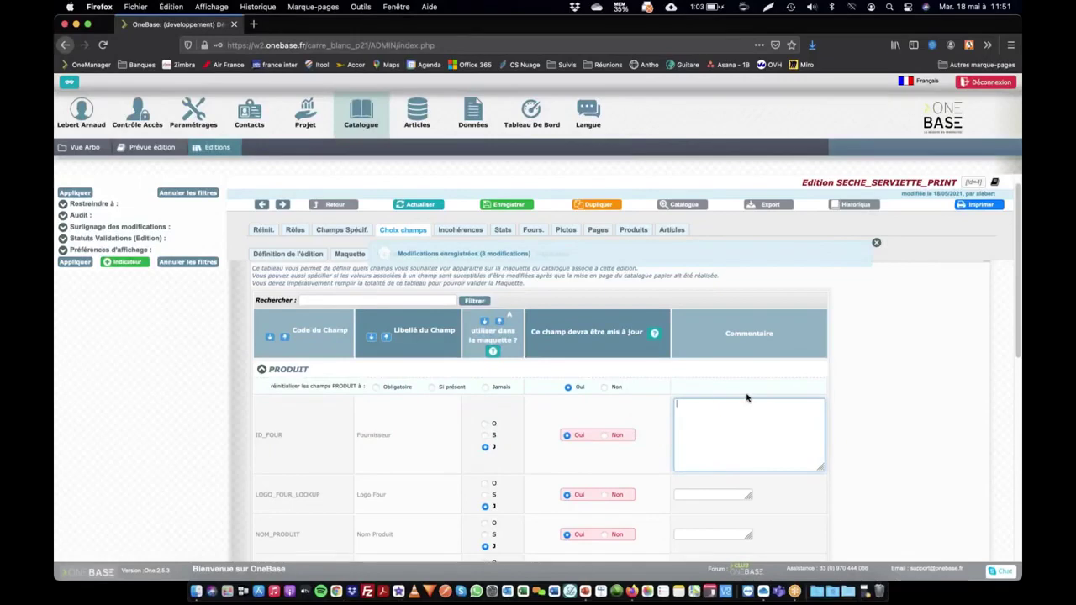
- Collapse the PRODUIT section and review the fields of the CARAC section
click(262, 371)
click(261, 388)
scroll(318, 303, down, 4)
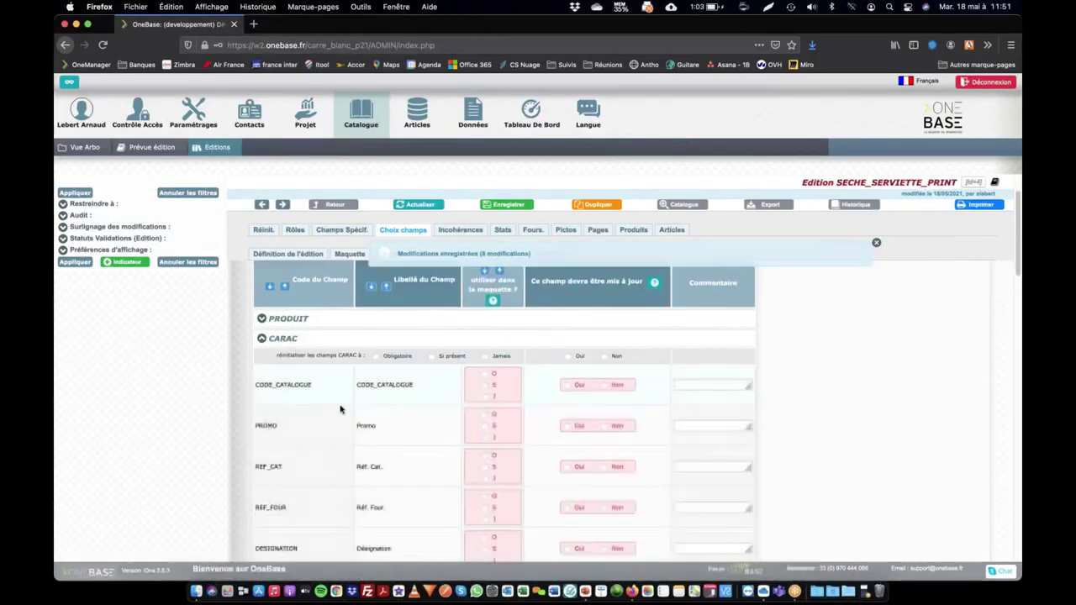
scroll(318, 302, down, 10)
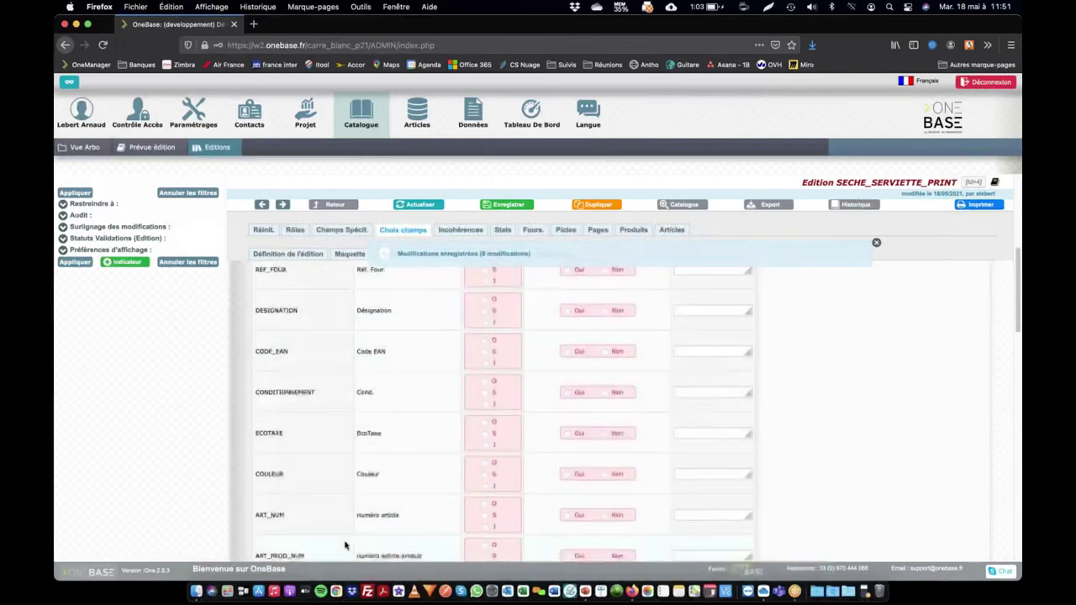
scroll(376, 527, up, 12)
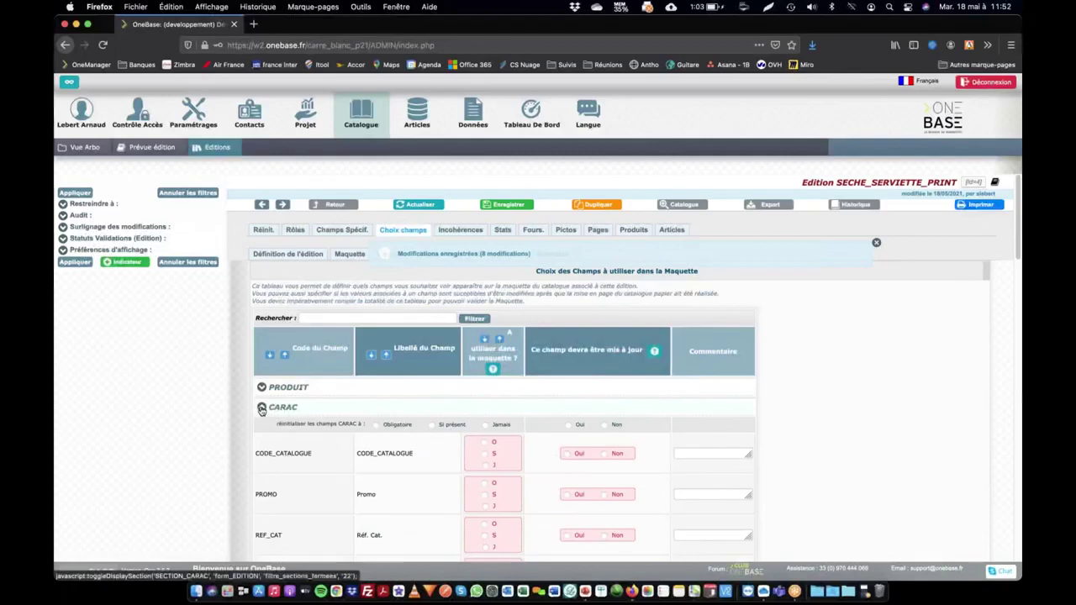
- Collapse the CARAC section, review the ARBO fields and collapse that section too
click(262, 409)
click(262, 408)
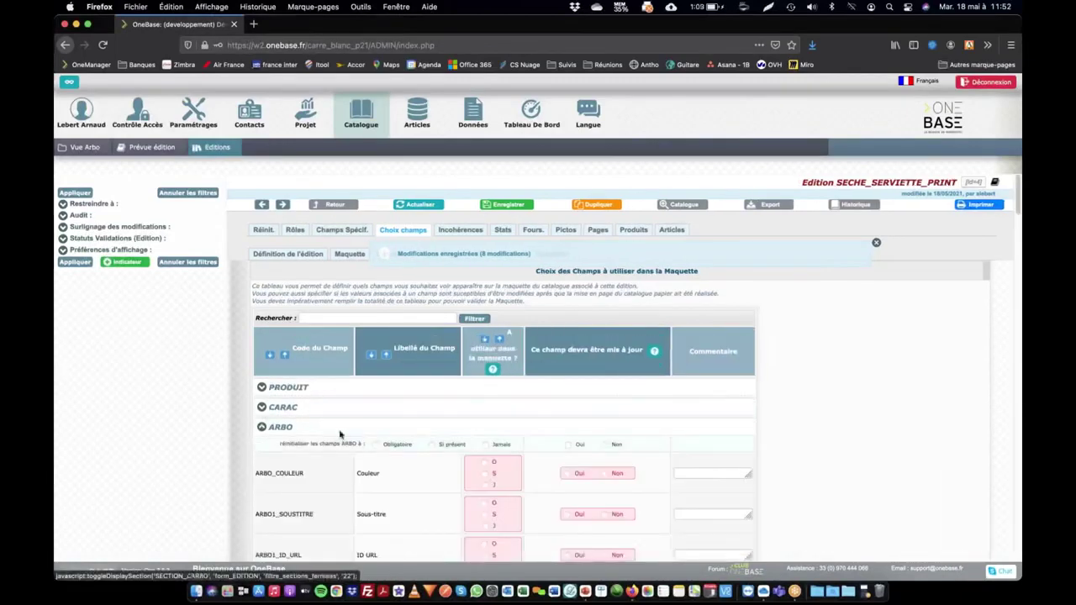
scroll(353, 433, down, 2)
scroll(311, 500, down, 3)
scroll(306, 499, up, 5)
click(261, 428)
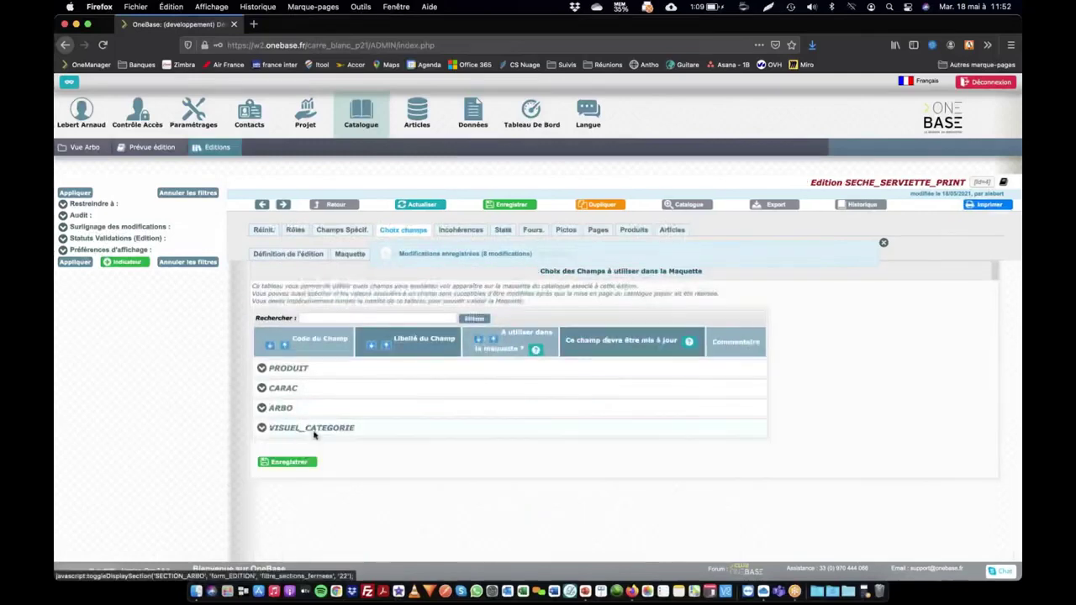
- Expand VISUEL_CATEGORIE, set the layout usage of ZOOM to J and save the edition
click(261, 428)
scroll(377, 442, down, 1)
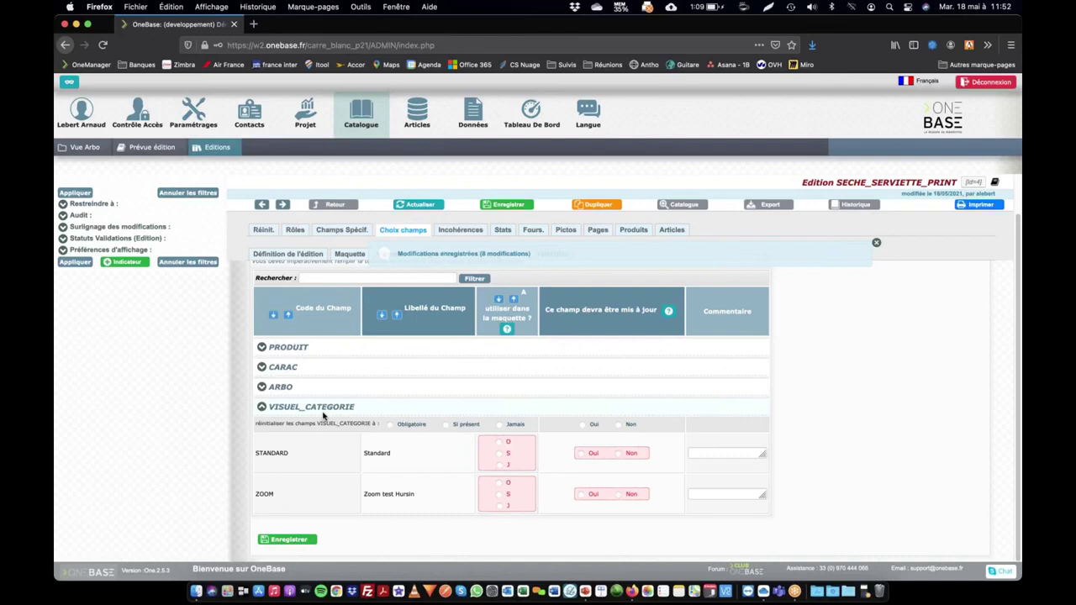
click(499, 507)
click(289, 539)
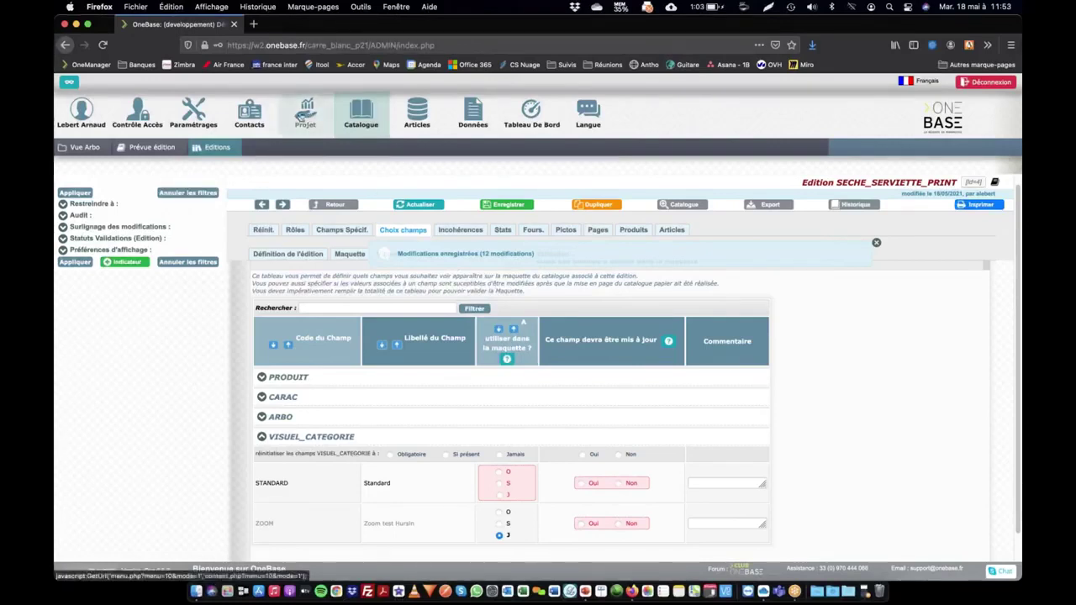
- Preview the SECHE_SERVIETTE_PRINT edition and open the Easy/SXN product's Descriptif in its product form
click(160, 148)
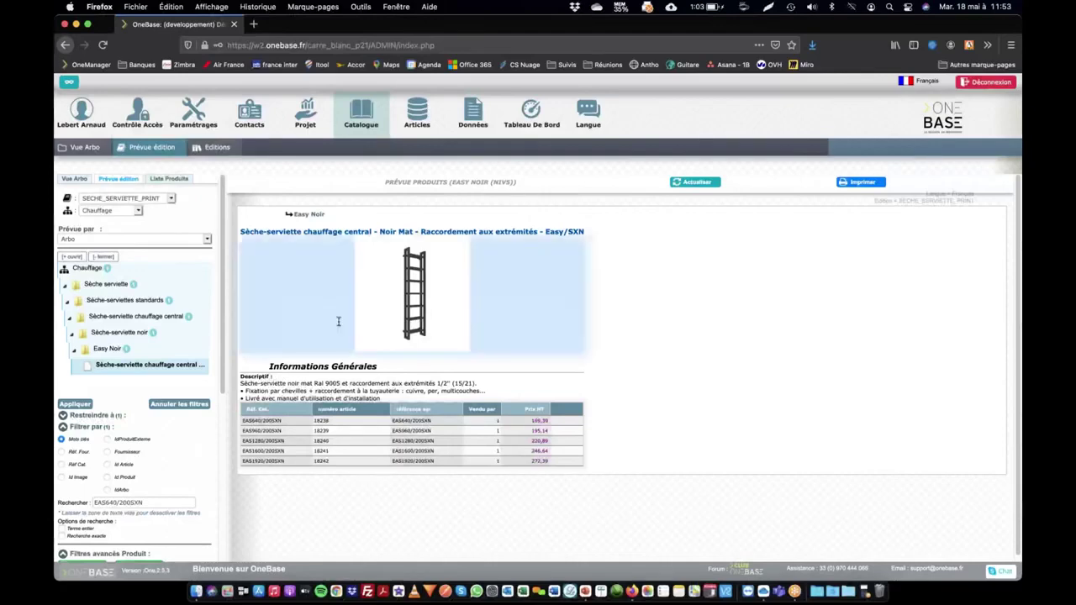
double_click(260, 385)
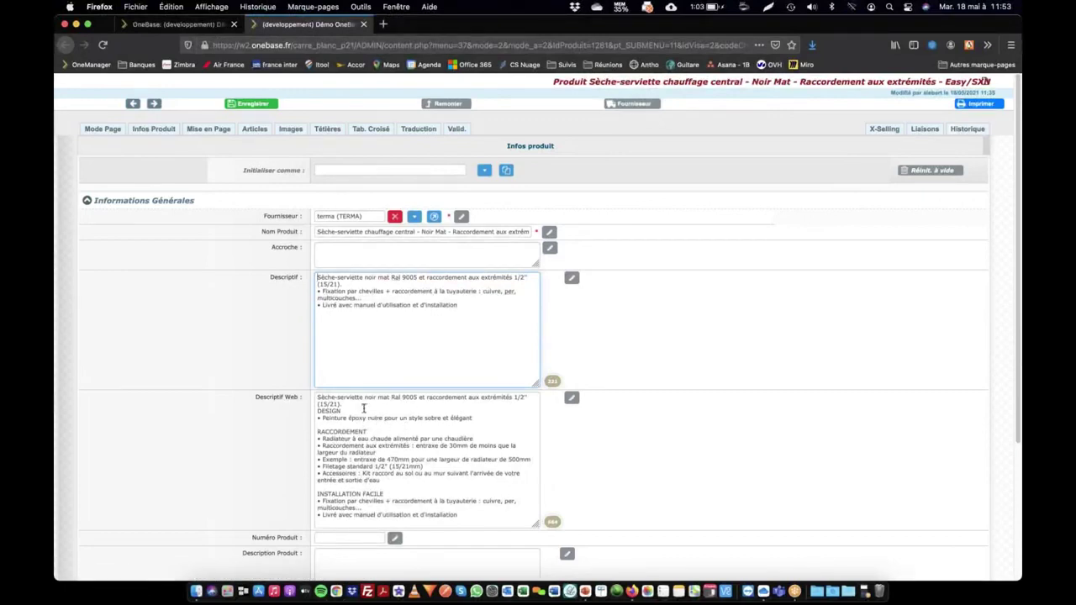
- Switch the edition preview to SECHE_SERVIETTE_WEB and examine the product's Descriptif and Descriptif Web texts
click(200, 28)
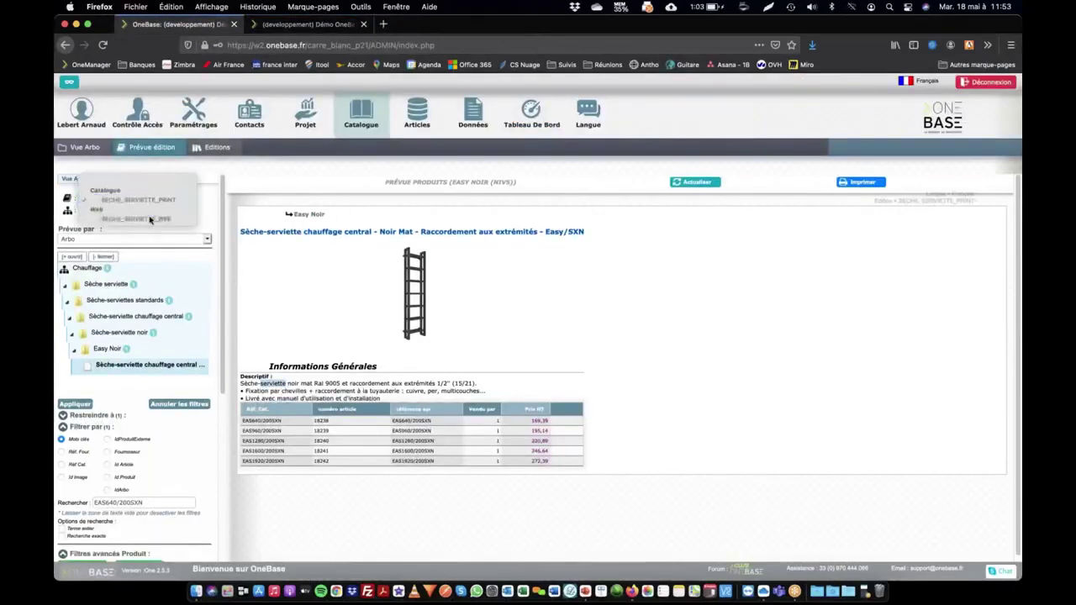
click(150, 219)
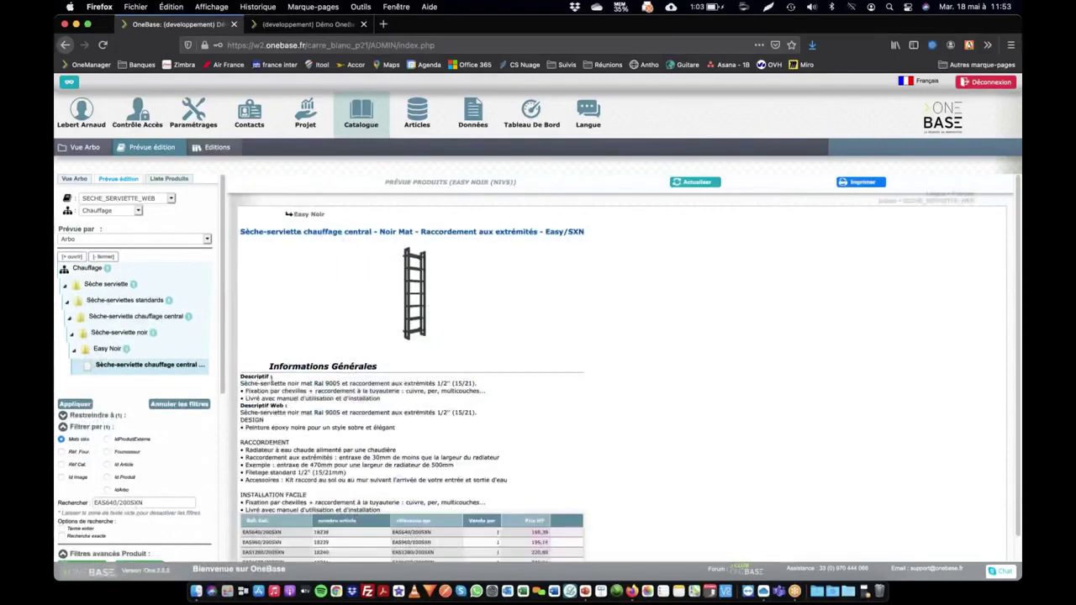
drag(271, 379, 325, 425)
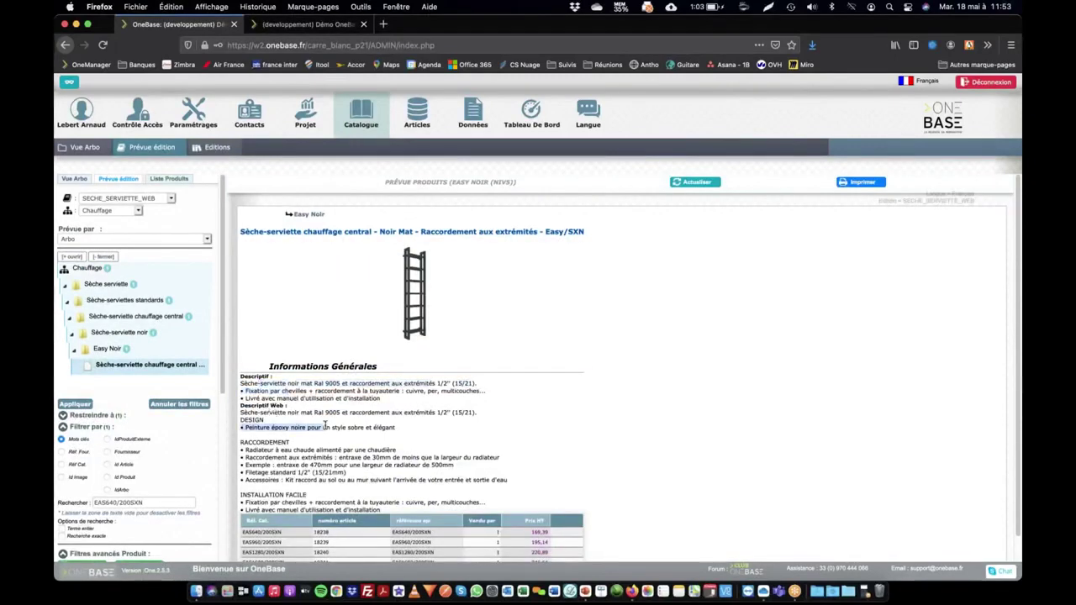
- From the previewed Descriptif, open the DESCRIPTIF field's definition and display its usage choices per edition
double_click(272, 385)
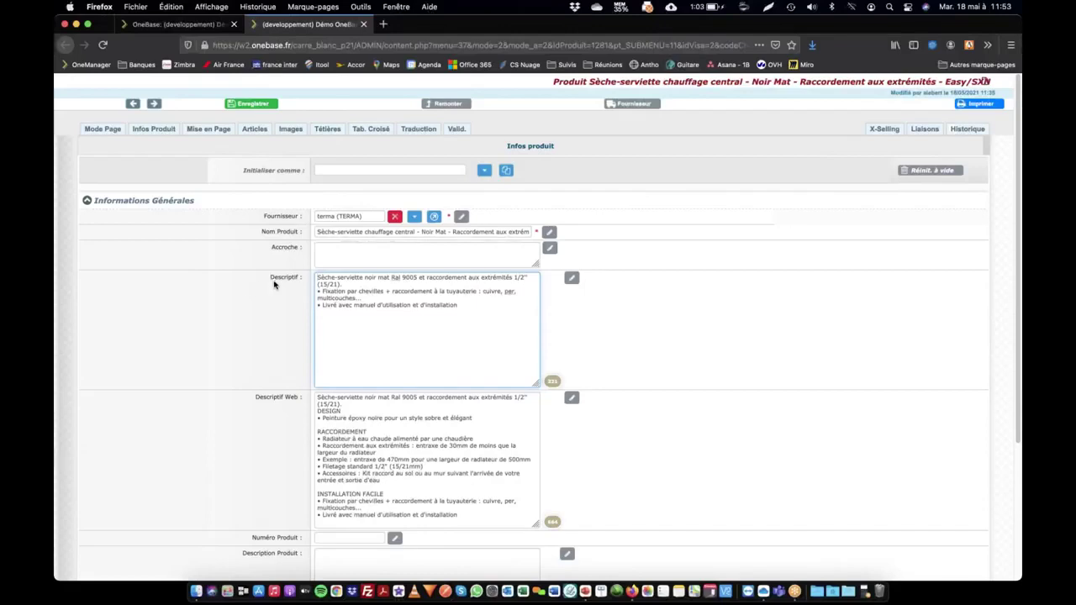
click(286, 278)
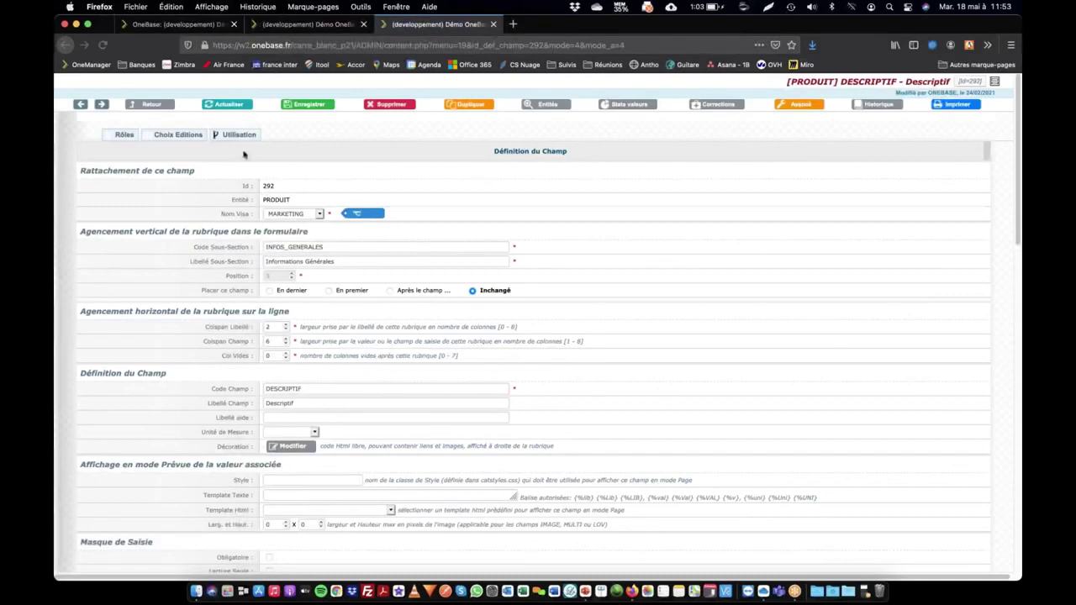
click(177, 135)
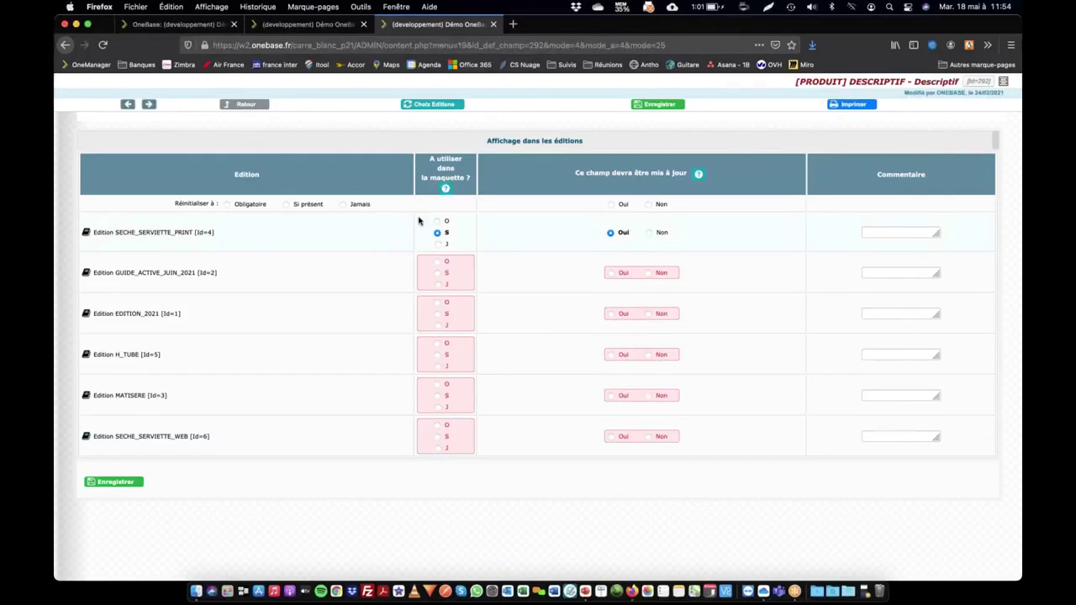
- Set the DESCRIPTIF field's layout usage to J for SECHE_SERVIETTE_PRINT and O for SECHE_SERVIETTE_WEB, and save
click(438, 244)
click(120, 484)
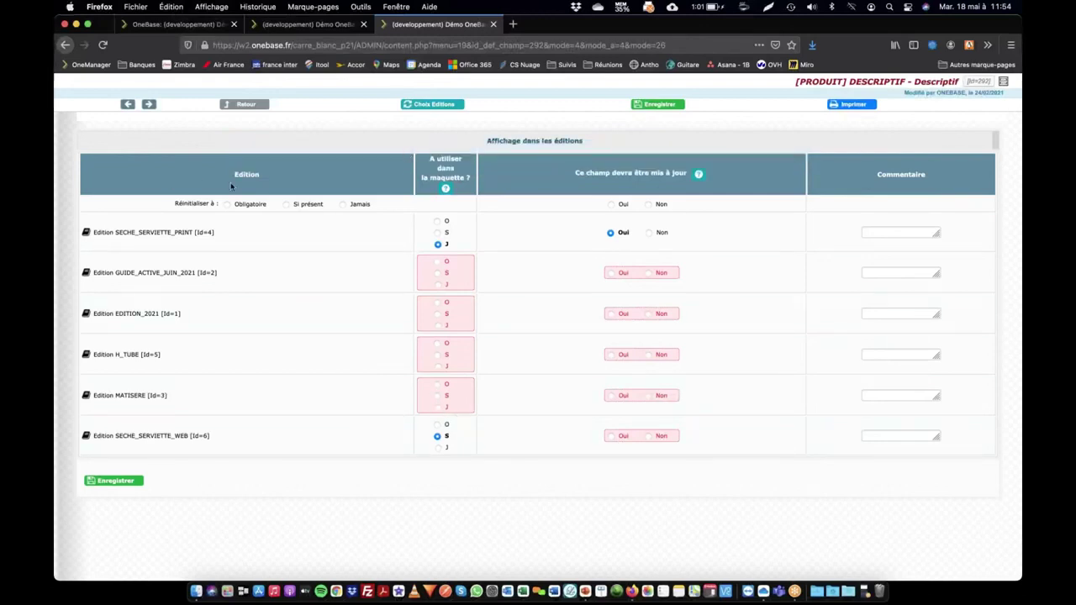
click(437, 436)
click(99, 479)
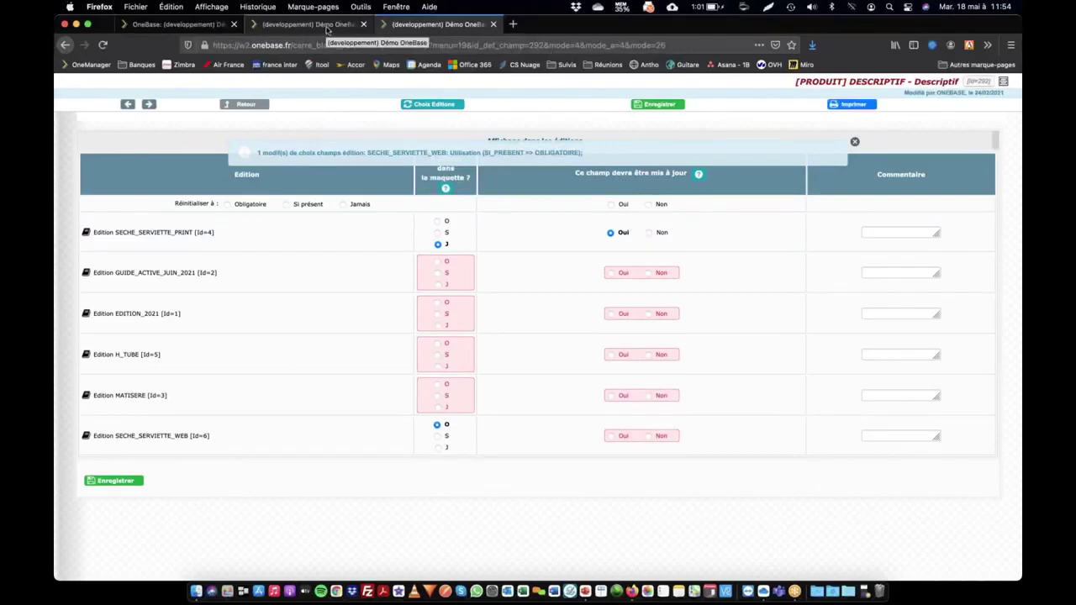
- Return to the SECHE_SERVIETTE_WEB preview, refresh it and examine the Descriptif and Descriptif Web headings
click(327, 25)
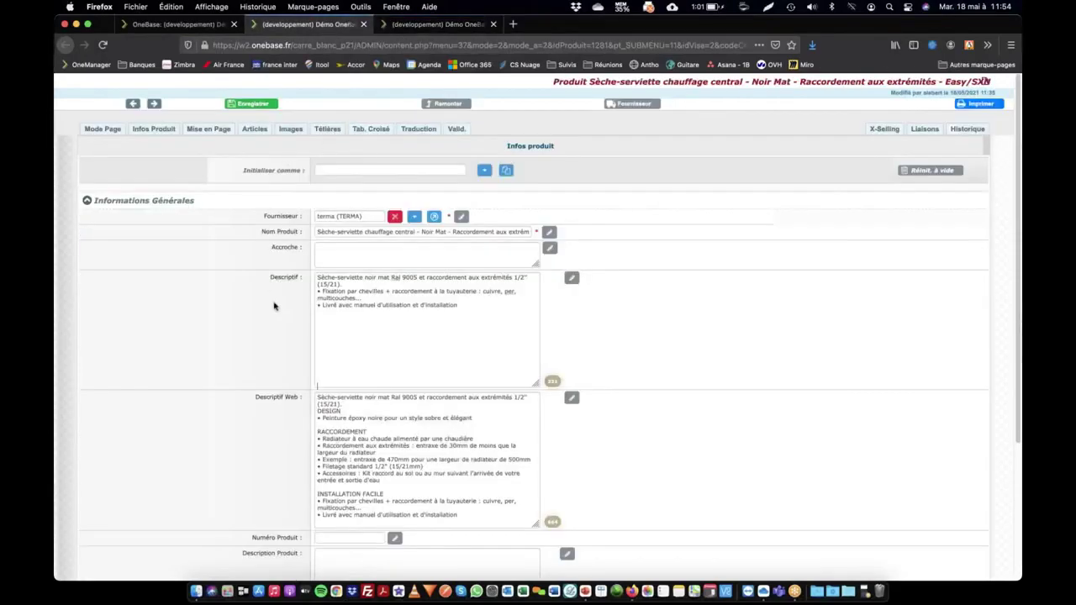
click(190, 25)
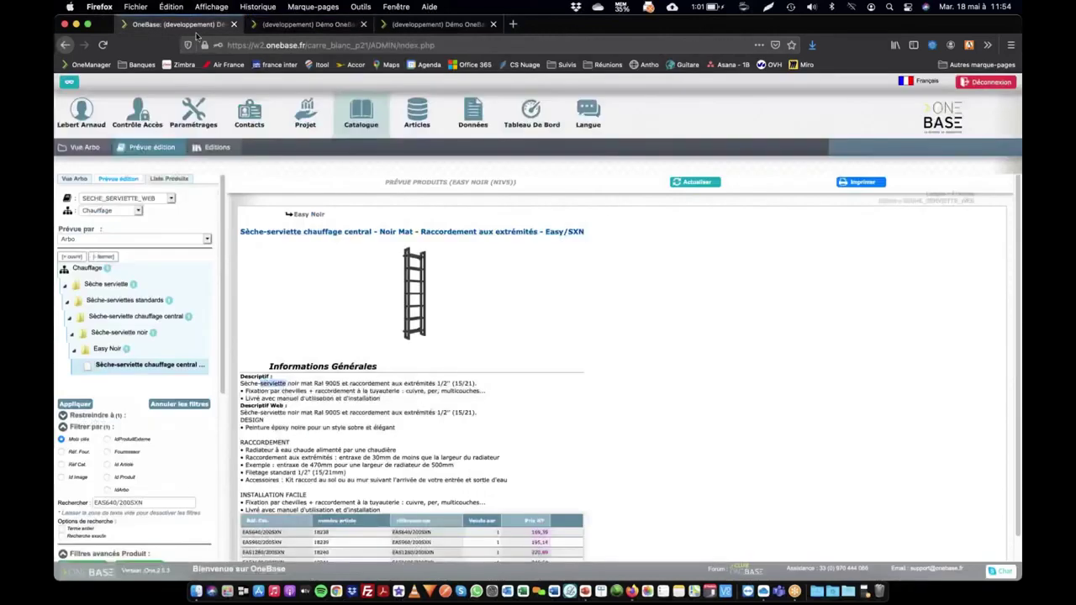
click(696, 182)
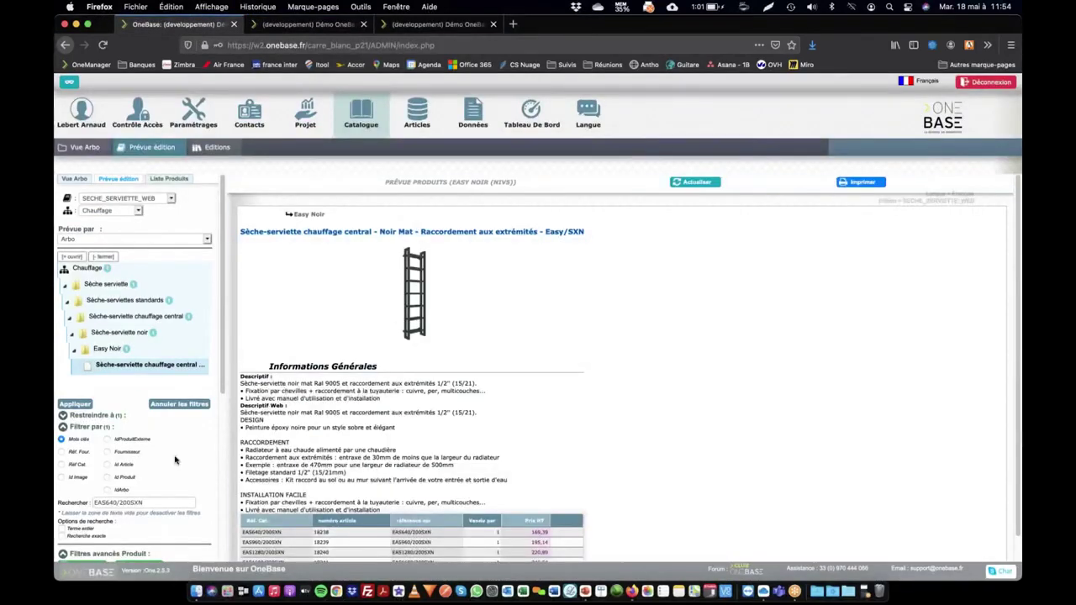
scroll(176, 505, down, 1)
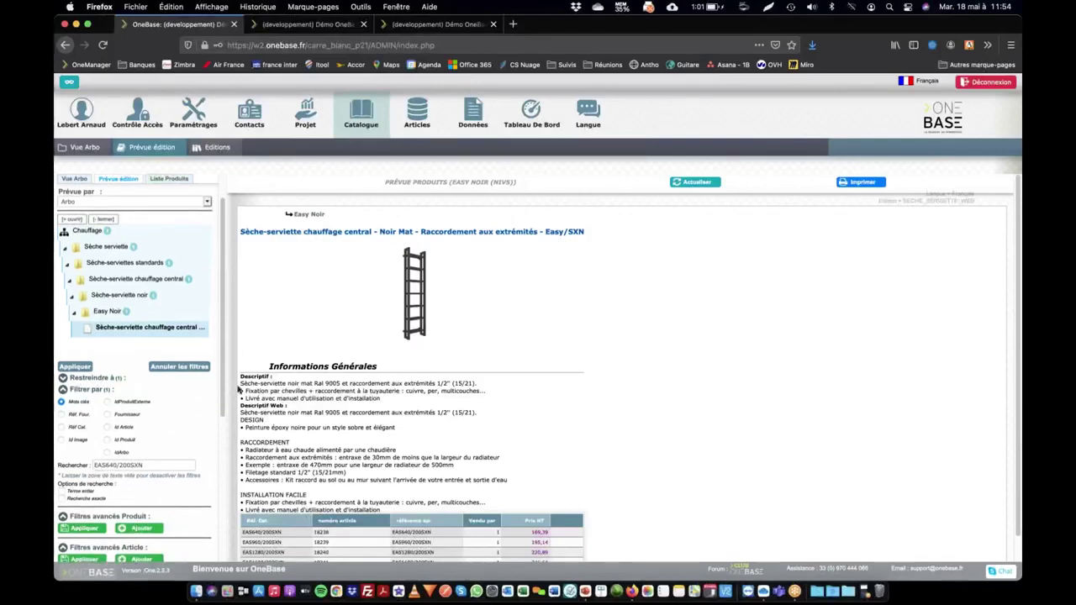
drag(271, 378, 289, 407)
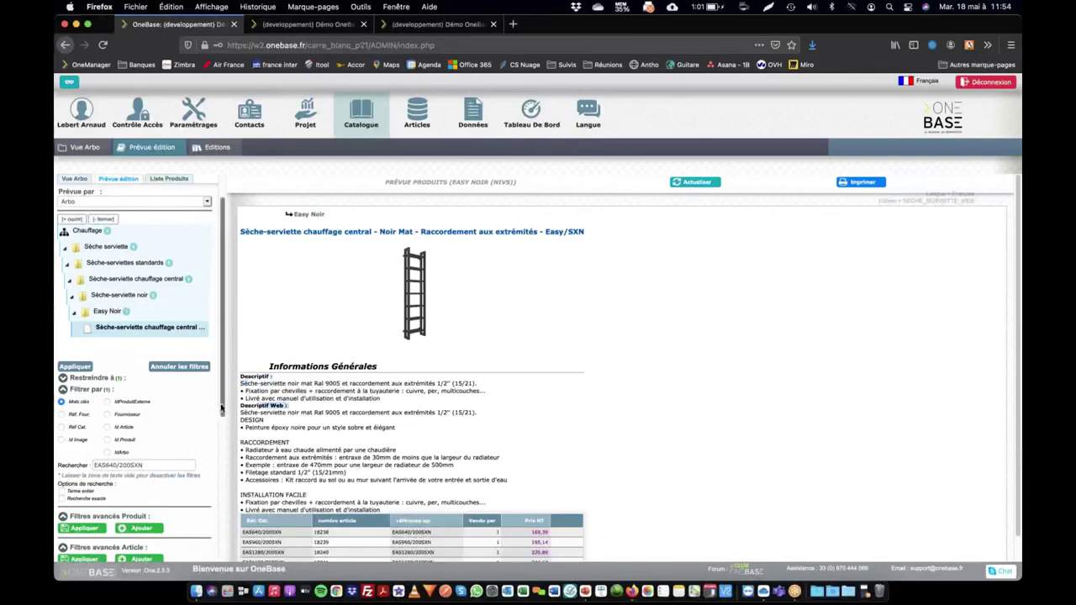
- Open the field choices of the SECHE_SERVIETTE_WEB edition and review the layout usage of its PRODUIT fields
click(216, 148)
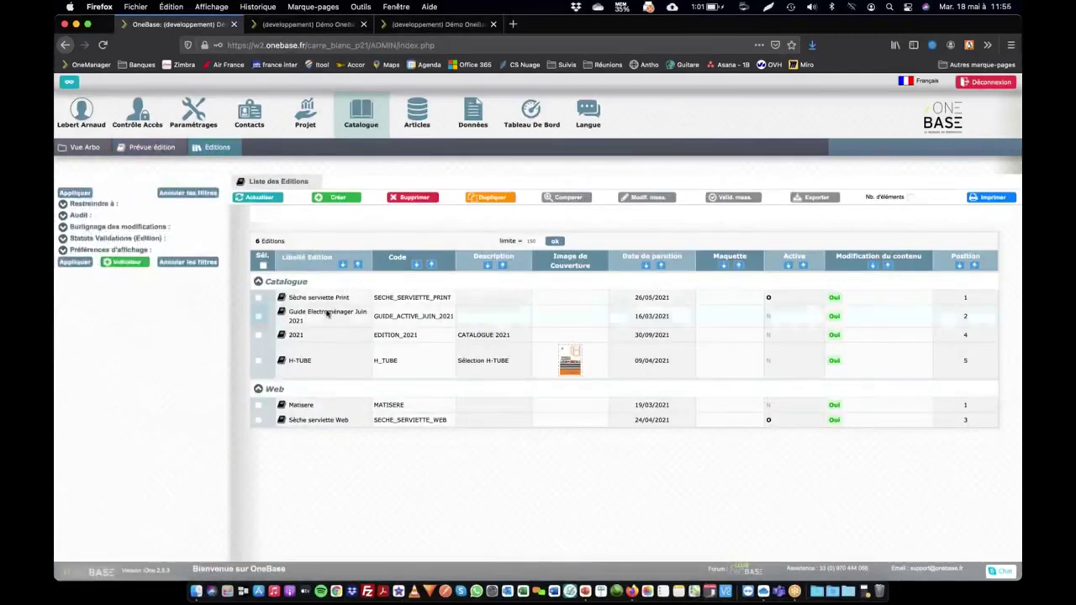
click(311, 420)
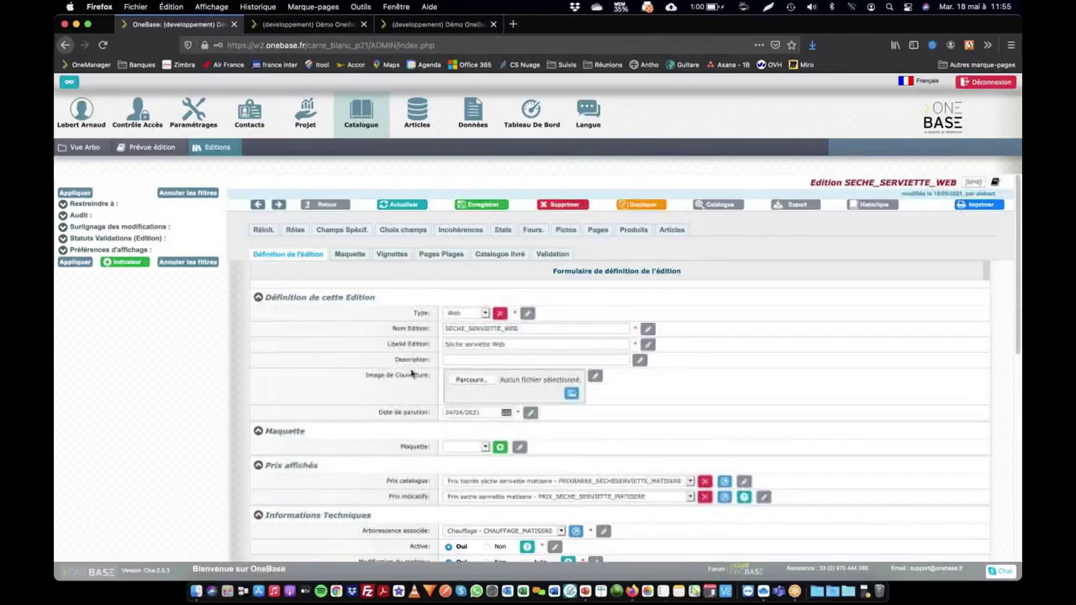
click(412, 236)
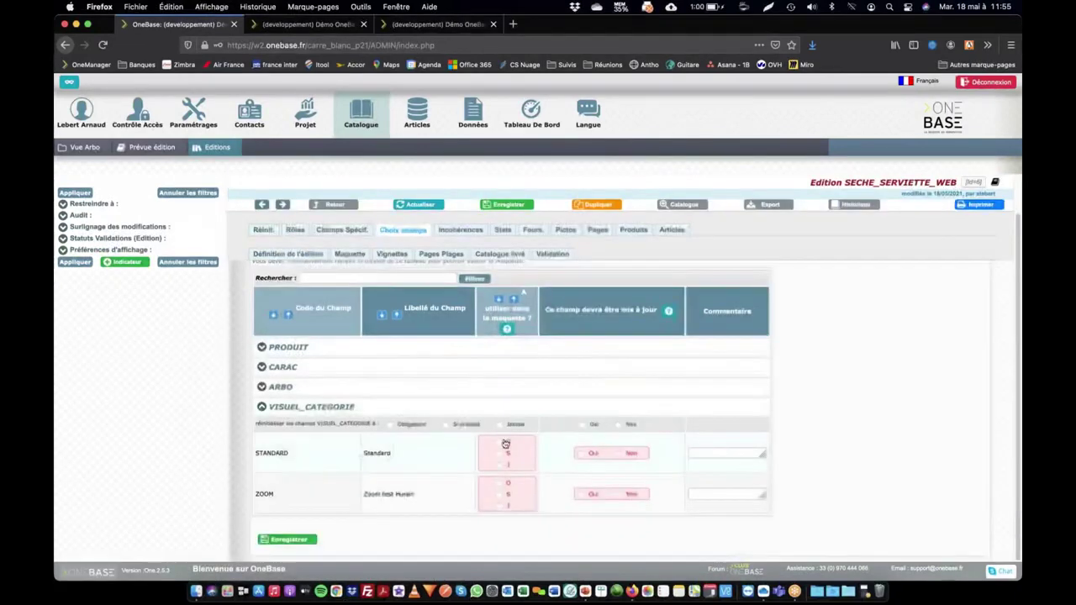
click(263, 349)
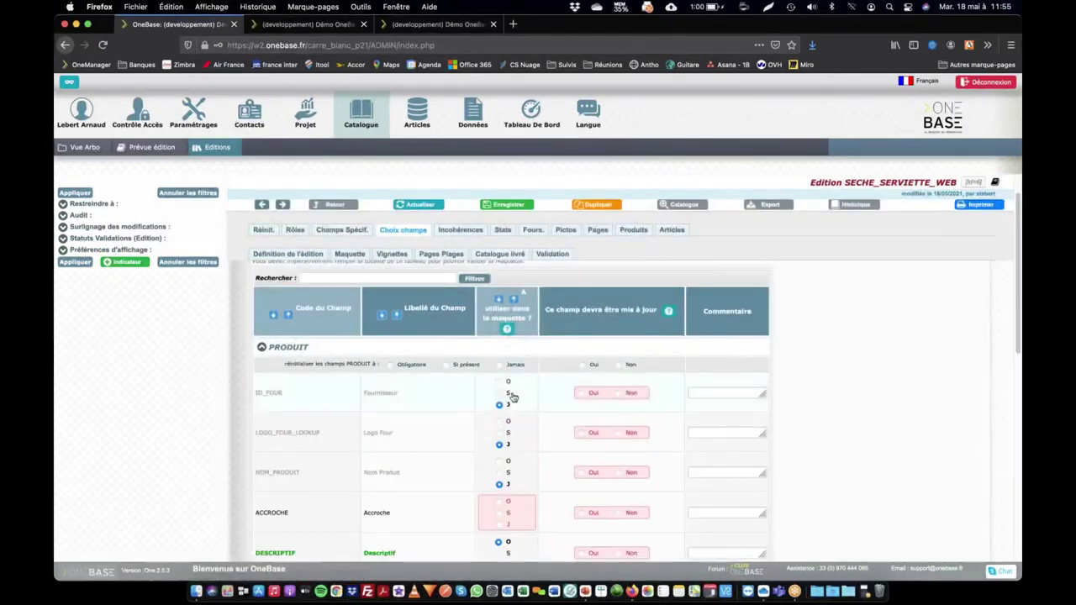
scroll(488, 471, down, 5)
scroll(471, 421, up, 1)
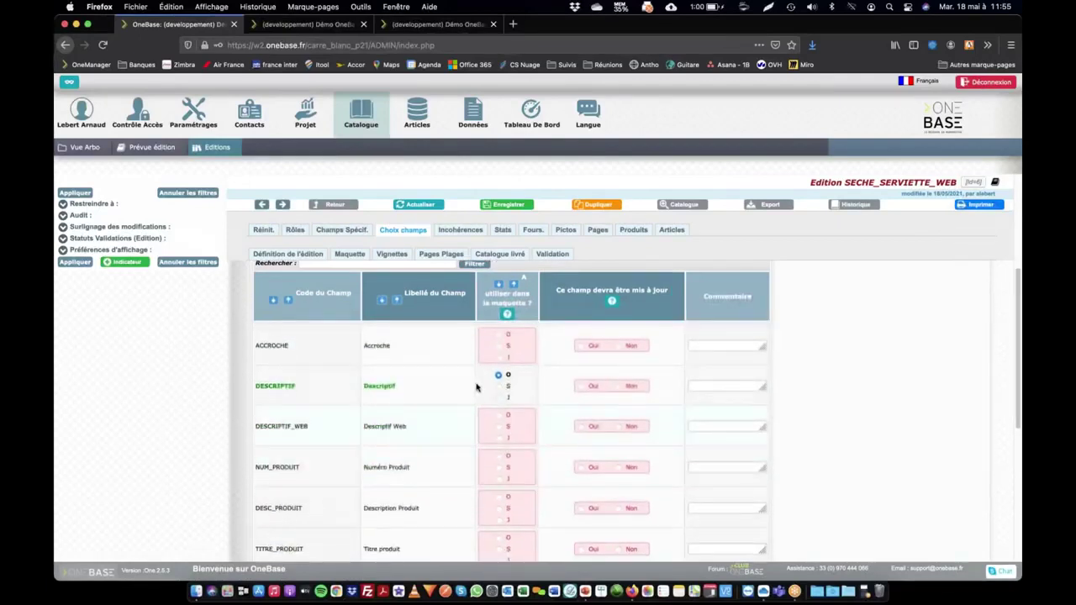
scroll(481, 395, down, 6)
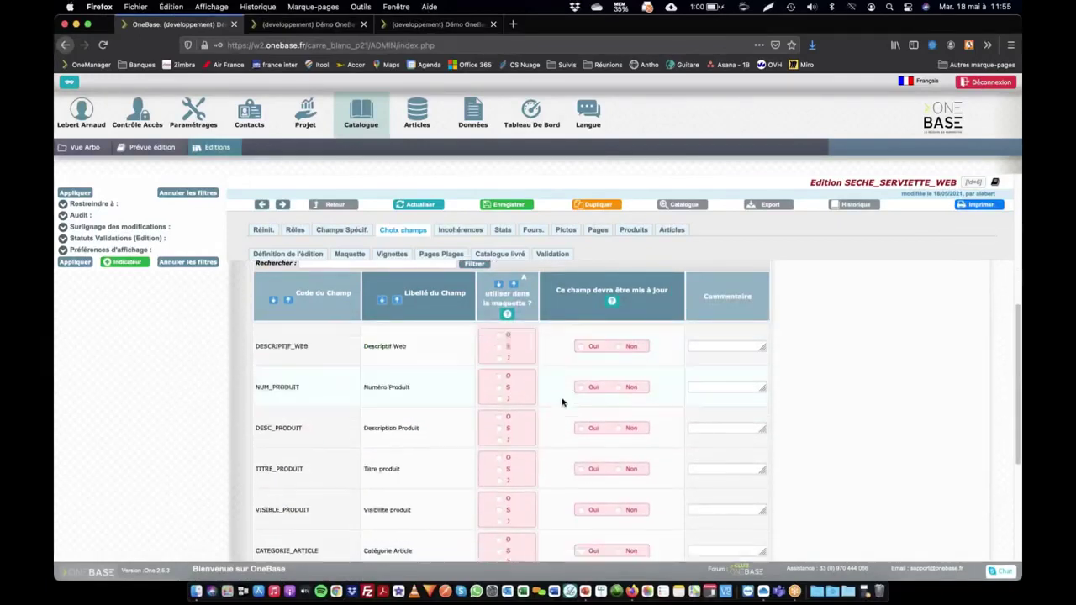
- Set layout usage in SECHE_SERVIETTE_WEB to J for DESCRIPTIF and O for DESCRIPTIF_WEB, save, and display the edition preview
scroll(454, 437, up, 6)
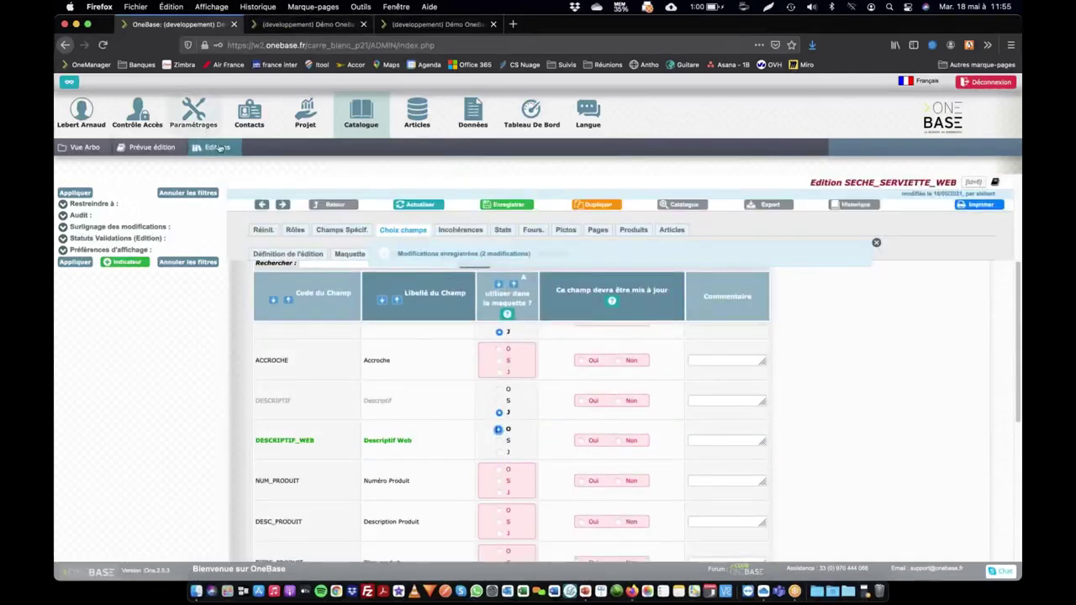
click(144, 147)
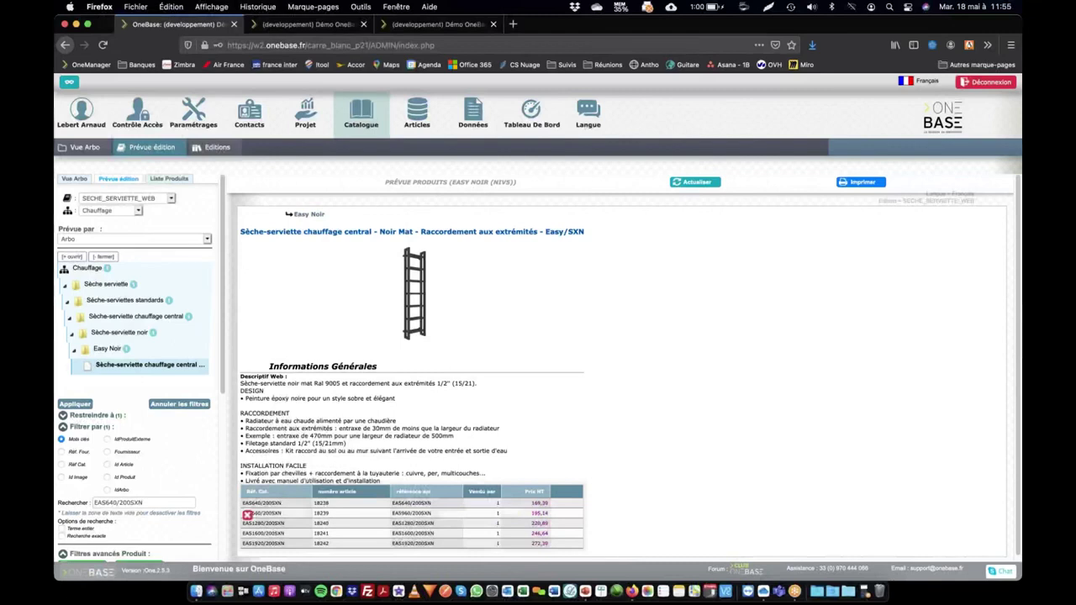
- Remove the référence api column from the previewed article table and open the product's list of table headers
mouse_move(426, 502)
click(407, 500)
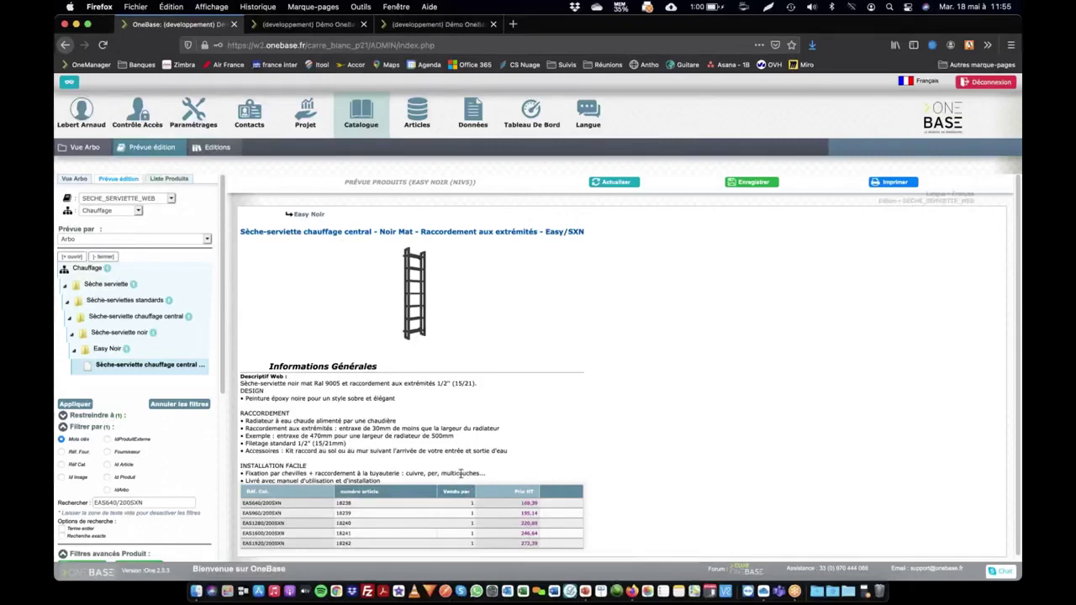
mouse_move(368, 496)
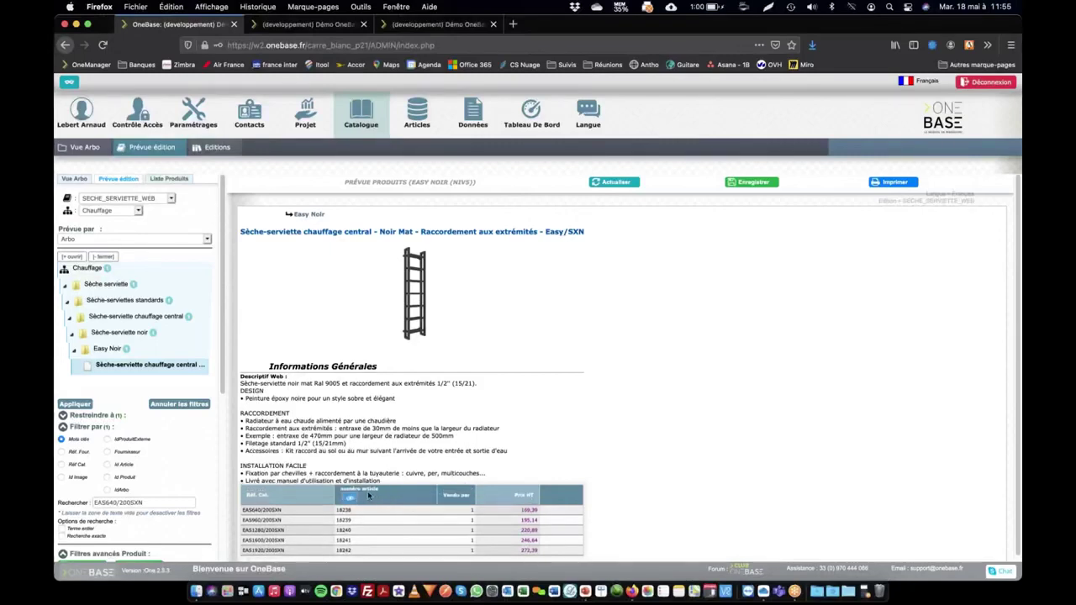
click(396, 492)
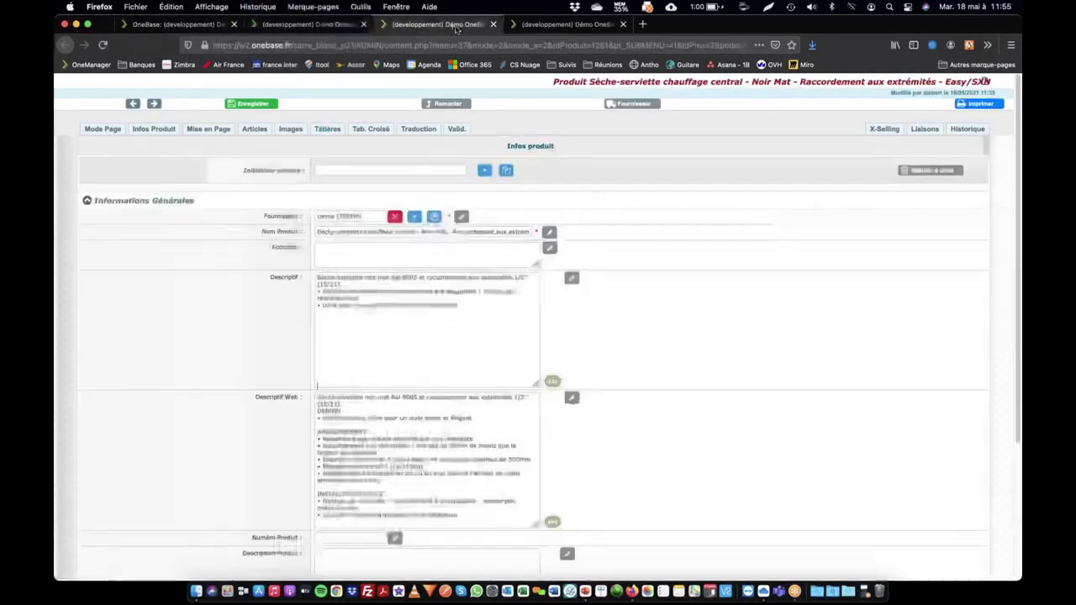
click(522, 31)
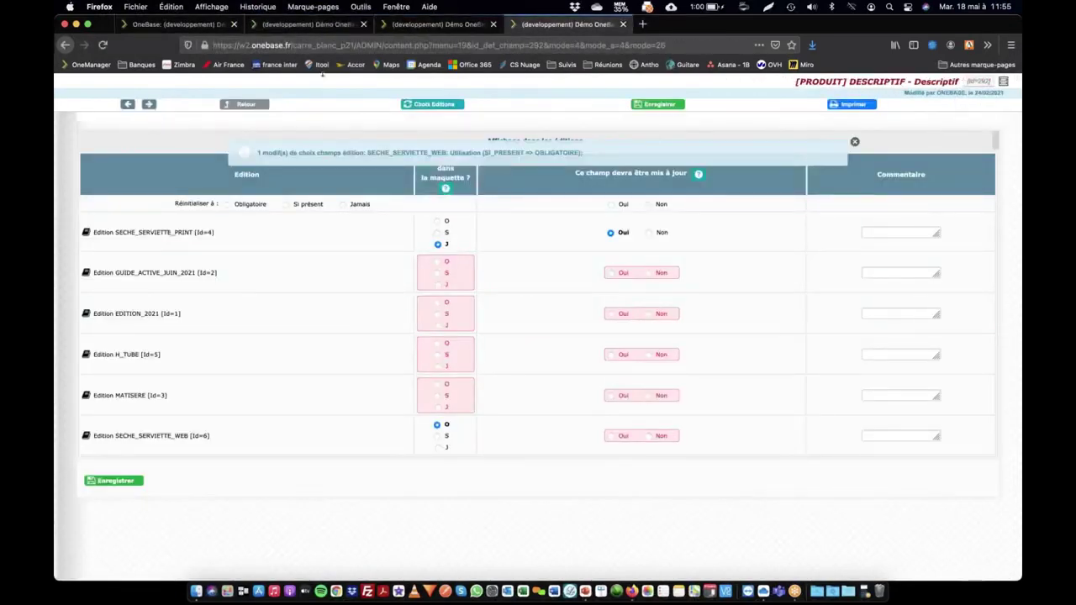
click(290, 24)
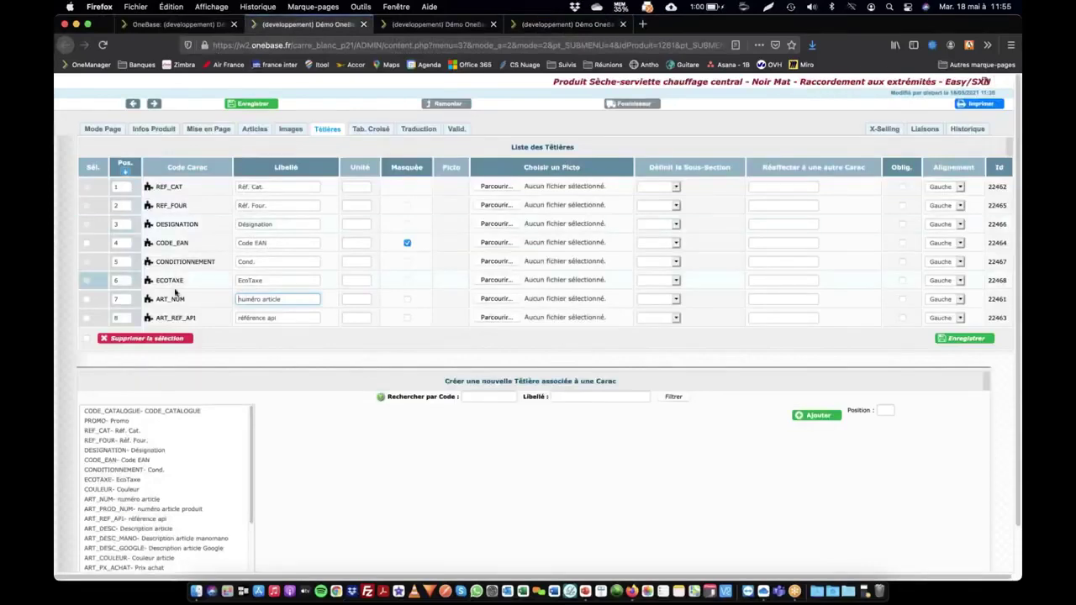
- Set the ART_REF_API characteristic's layout usage to J for the SECHE_SERVIETTE_WEB edition and save
click(177, 318)
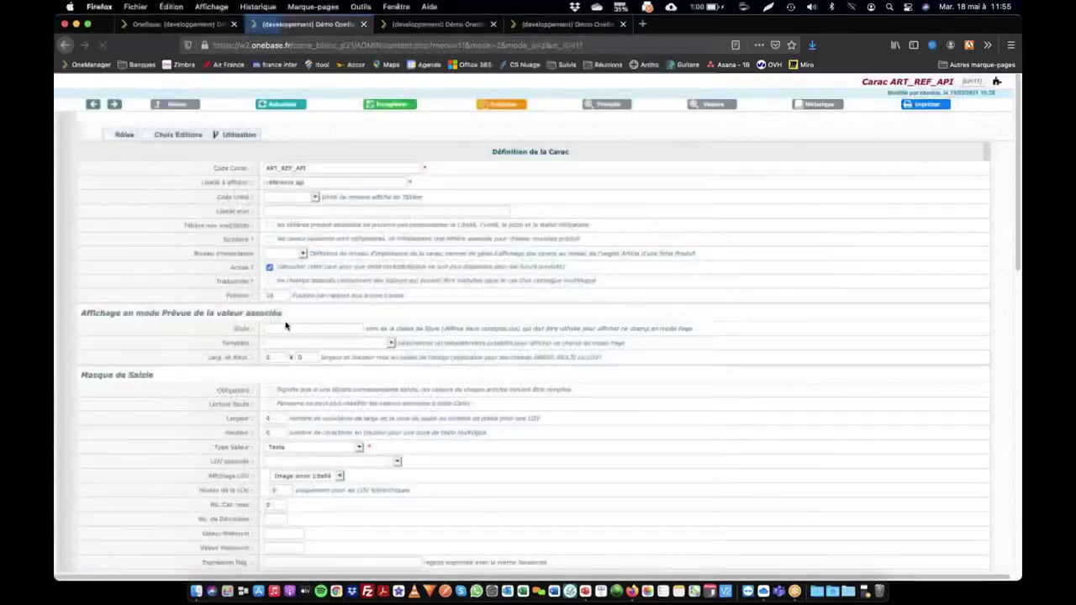
click(179, 136)
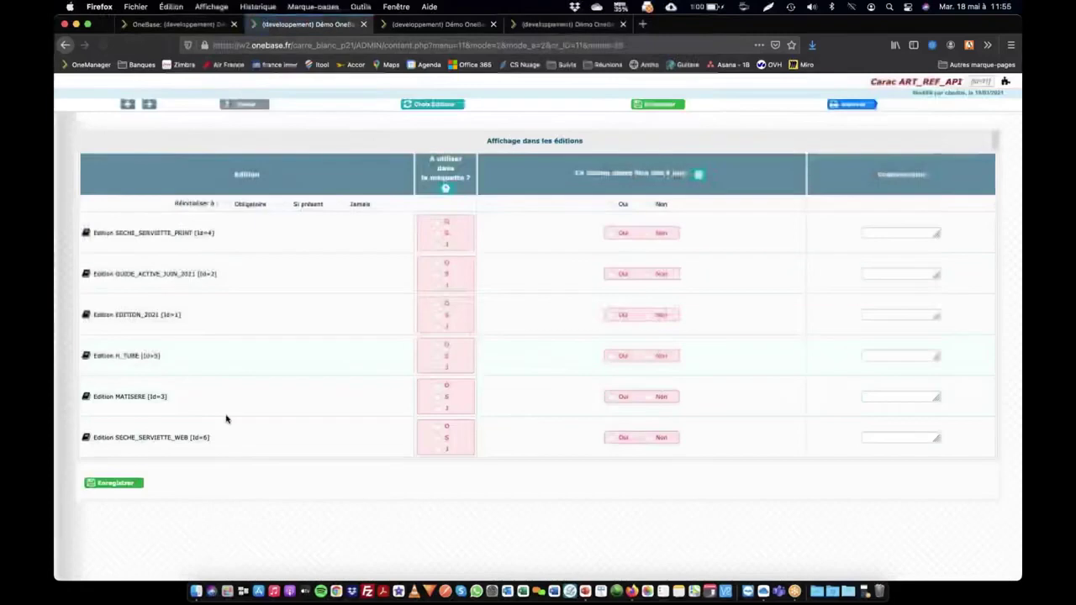
click(437, 451)
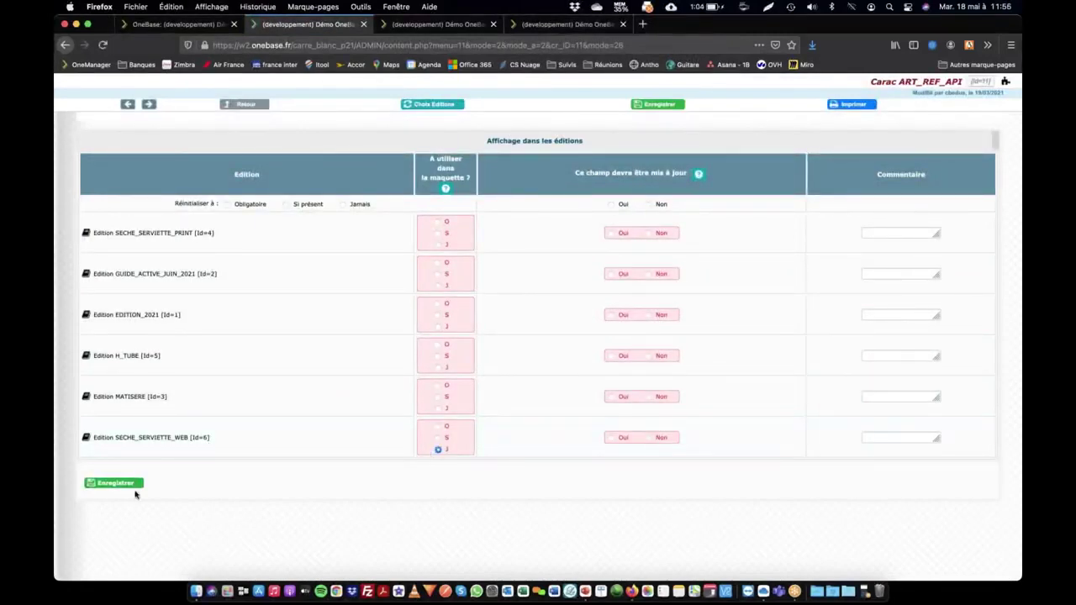
click(126, 484)
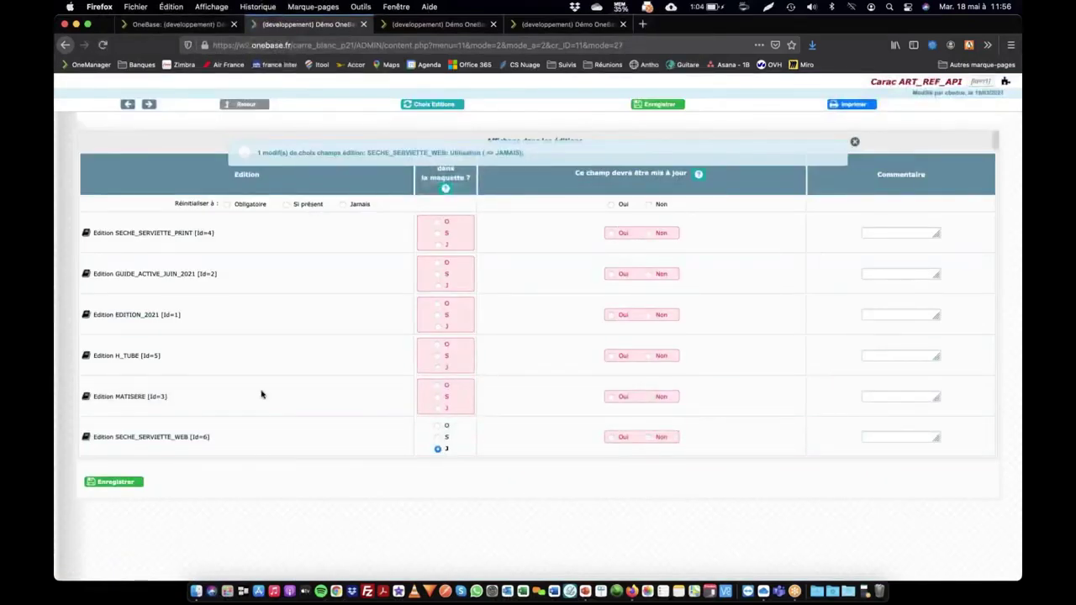
- Refresh the SECHE_SERVIETTE_WEB preview and display the SECHE_SERVIETTE_PRINT preview to compare the article table columns
click(180, 25)
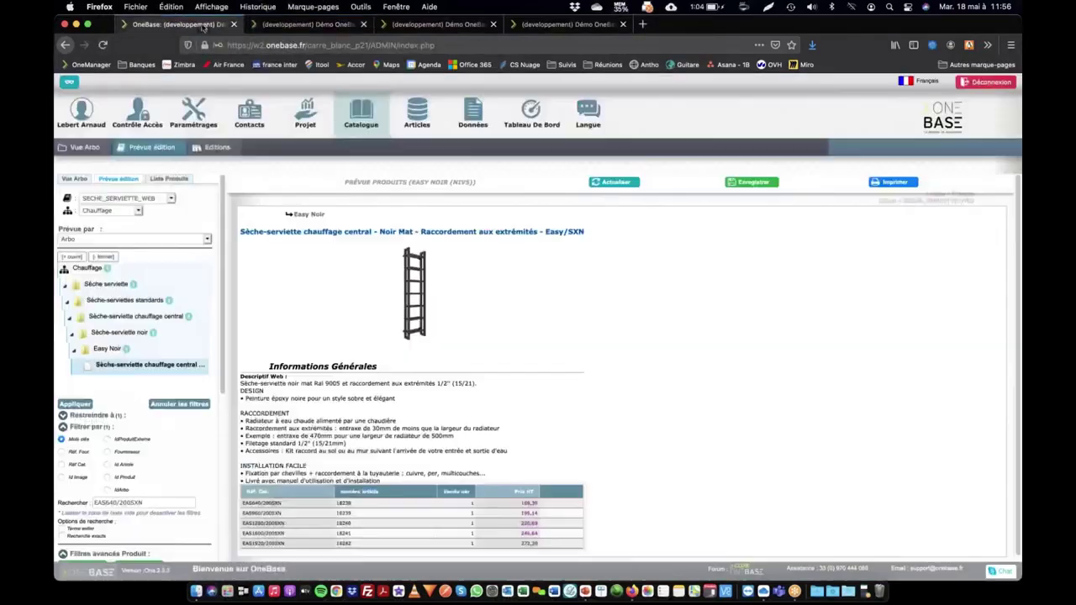
click(614, 182)
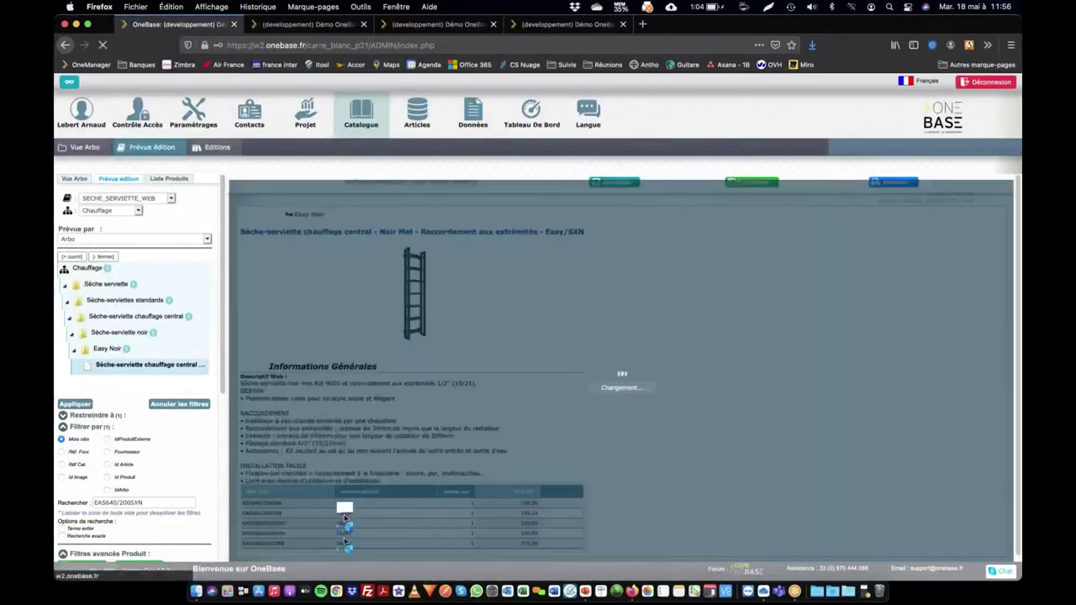
click(130, 203)
click(134, 185)
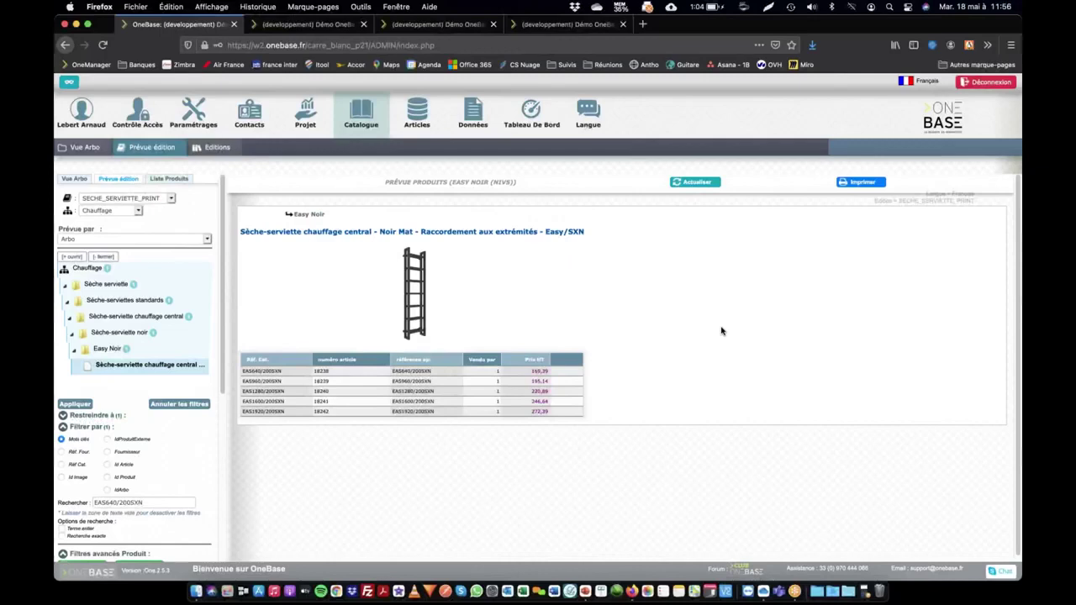
- Open the product's images from the preview, assign the category Zoom test Hursin (ZOOM) to the image, and save
drag(722, 331, 483, 327)
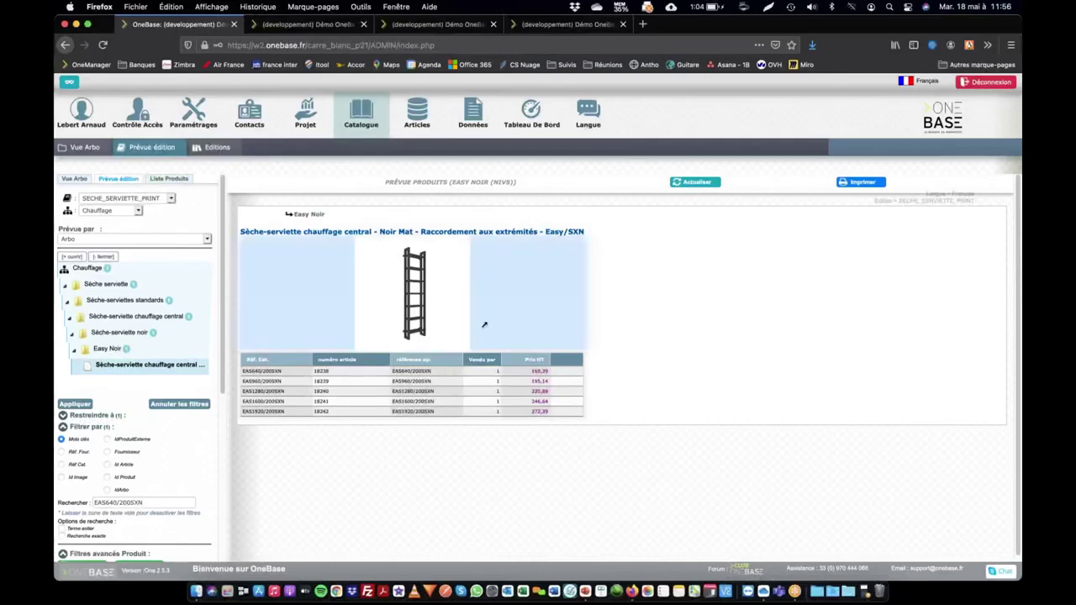
key(ctrl+Tab)
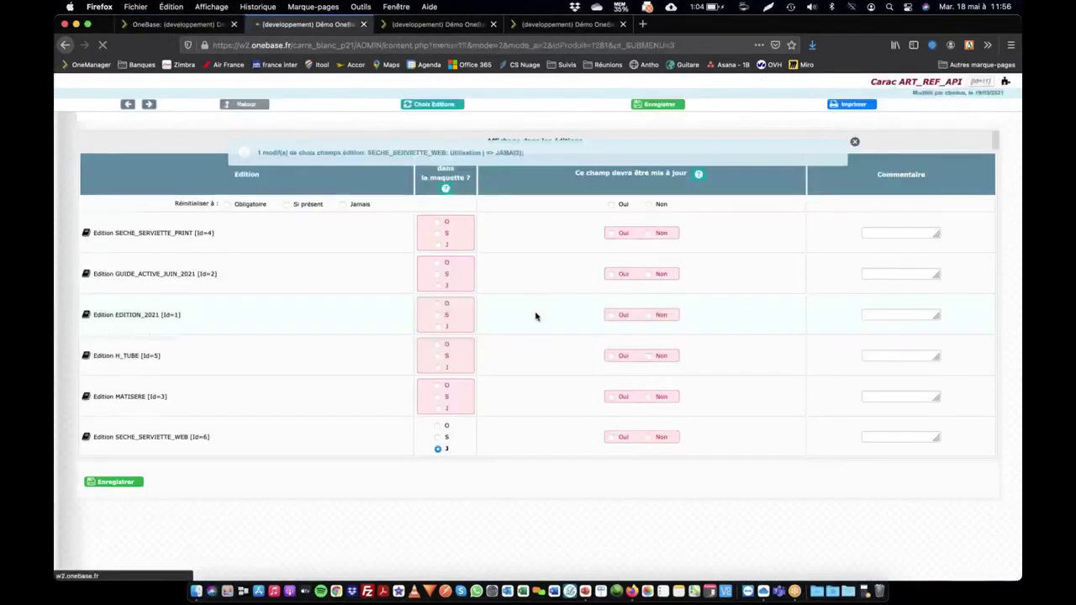
click(588, 241)
click(586, 262)
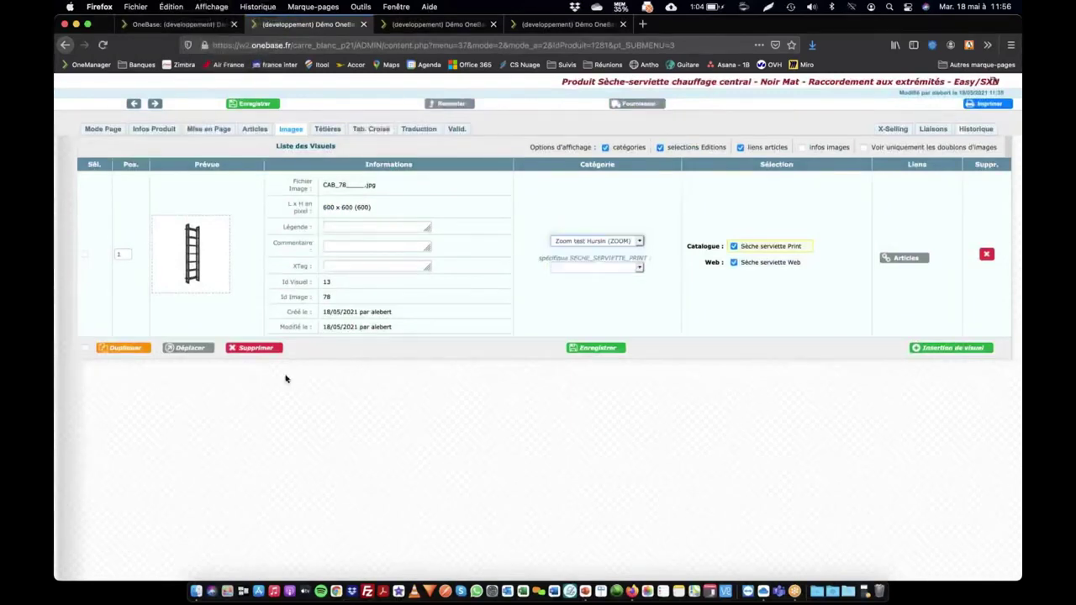
click(596, 347)
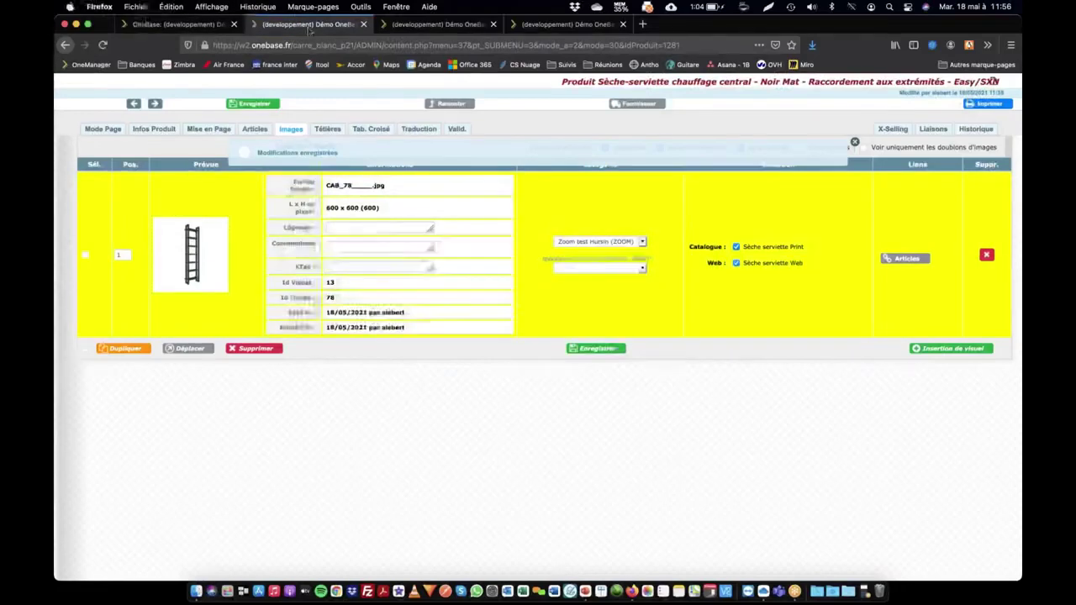
- Display the product in the SECHE_SERVIETTE_WEB edition preview and check the image's size
click(202, 26)
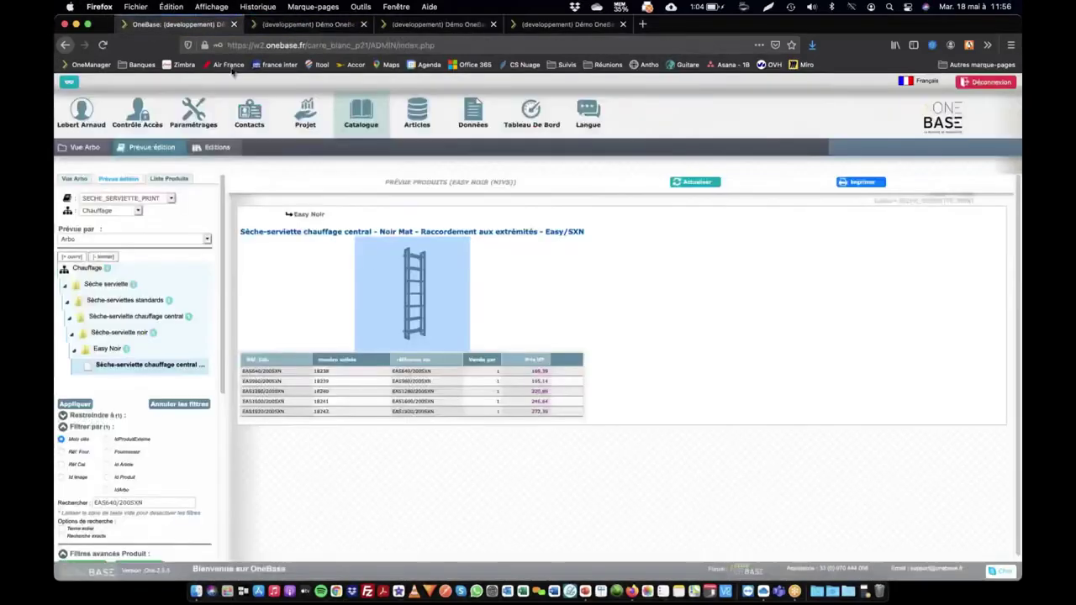
click(134, 200)
click(134, 218)
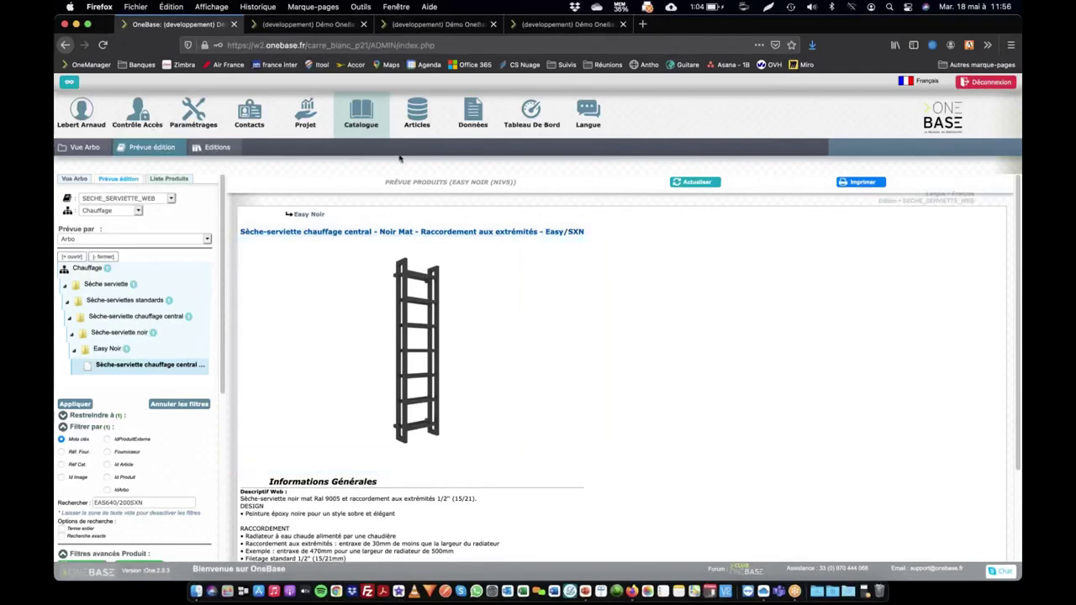
- In the SECHE_SERVIETTE_WEB field choices, set the layout usage of the ZOOM visual category to J and save
click(216, 148)
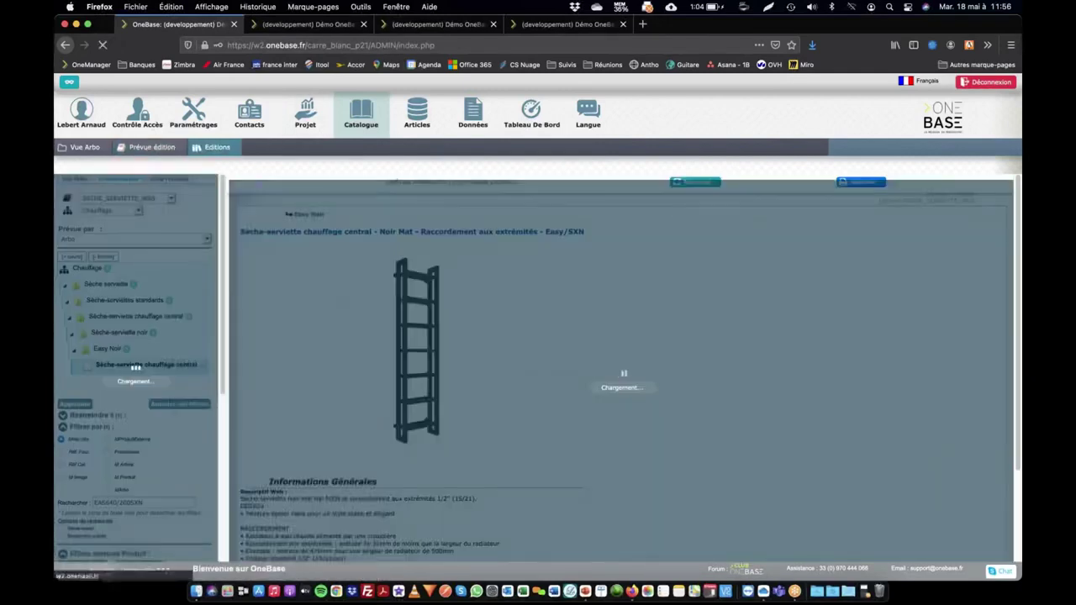
click(555, 419)
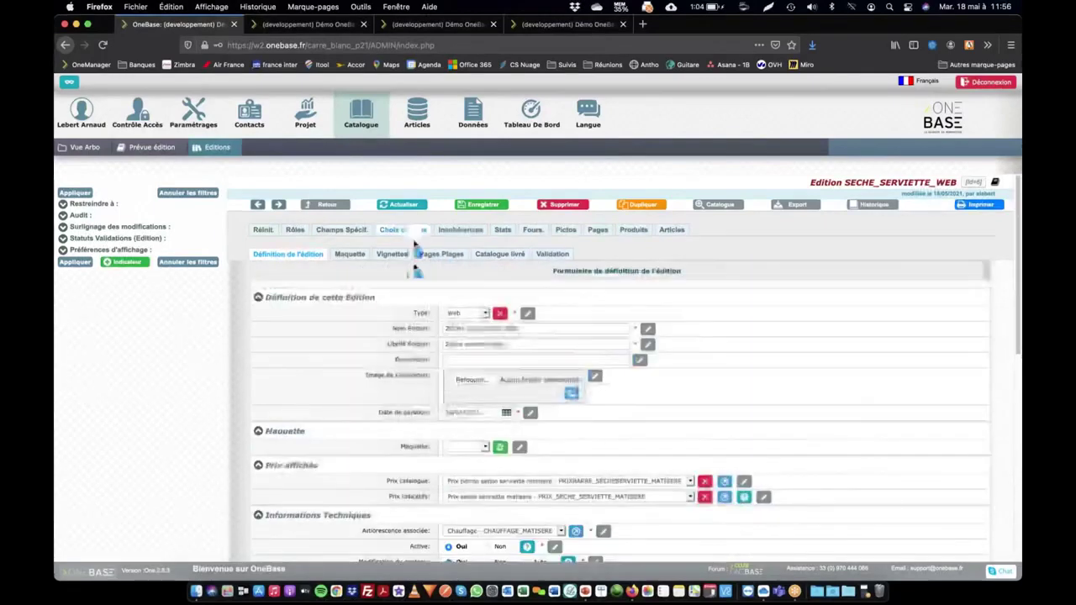
scroll(513, 471, down, 5)
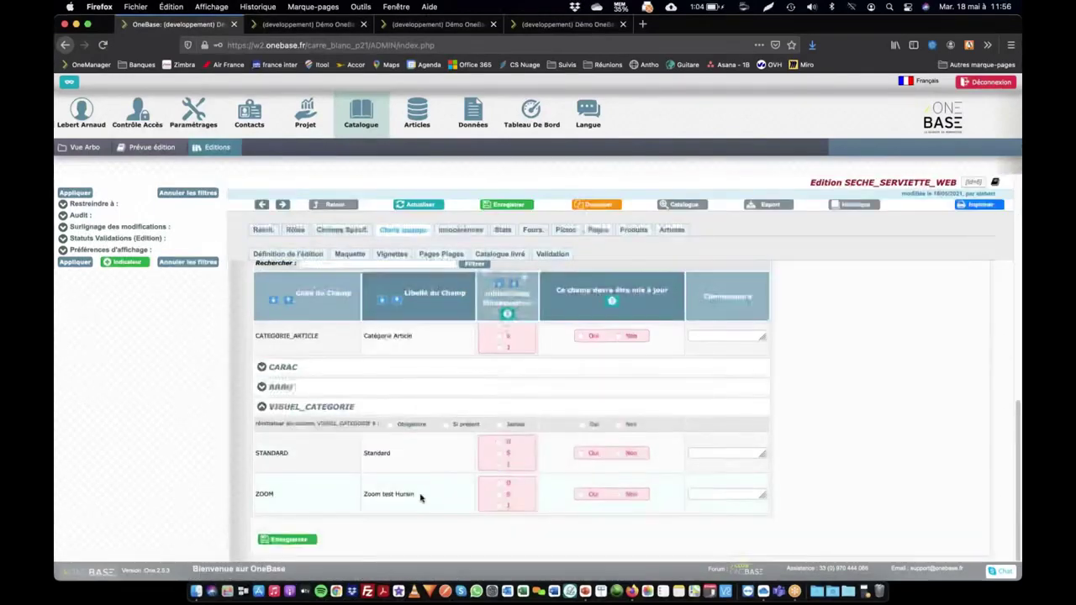
click(500, 508)
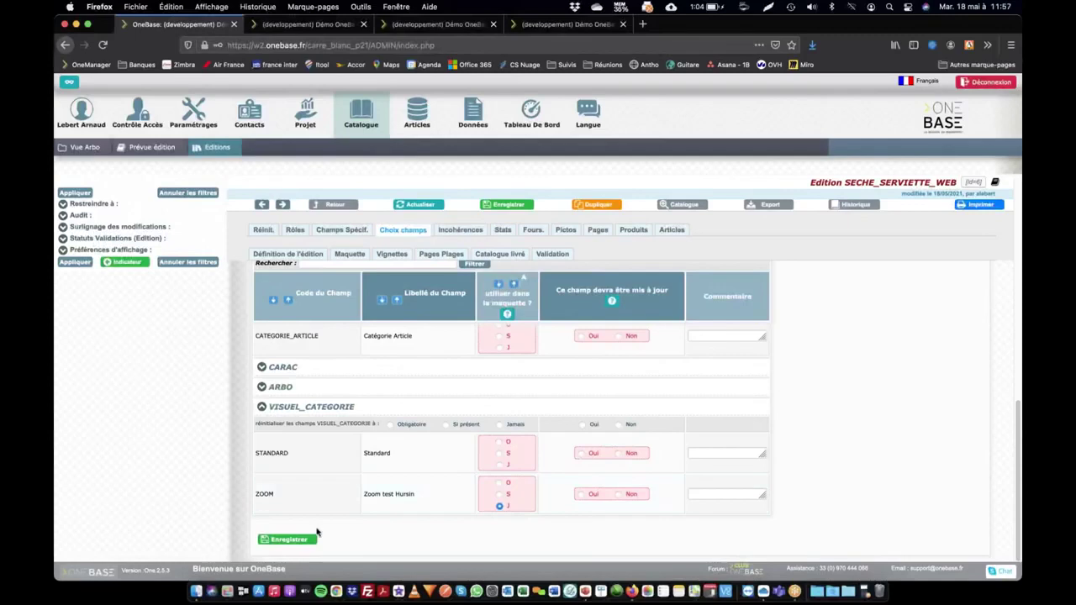
click(298, 541)
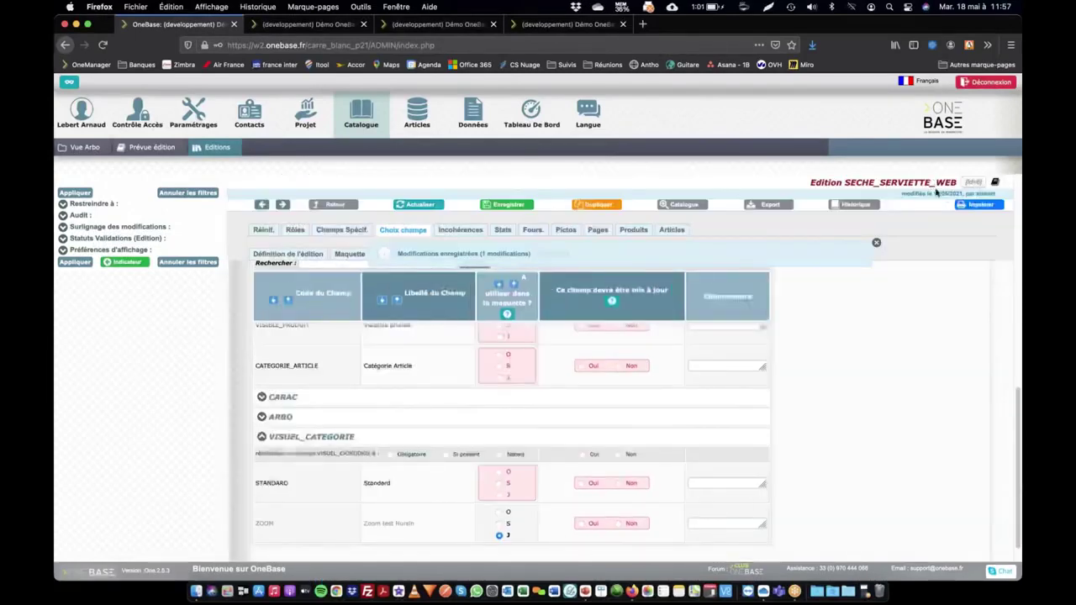
- Check the SECHE_SERVIETTE_WEB preview for the image, review the product's image category and edition selections, and return to the preview
click(165, 147)
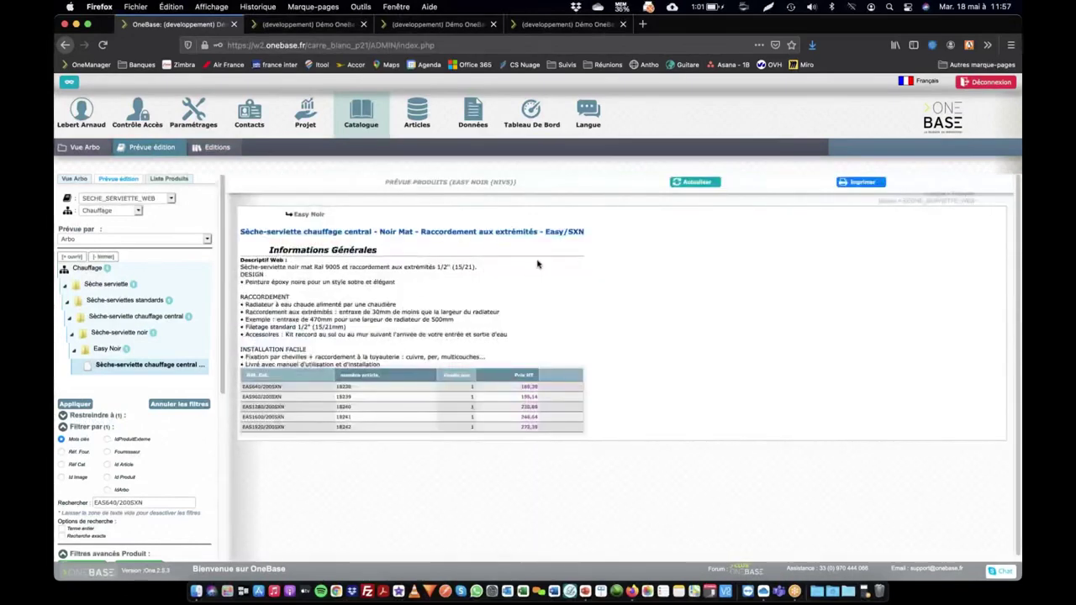
click(194, 370)
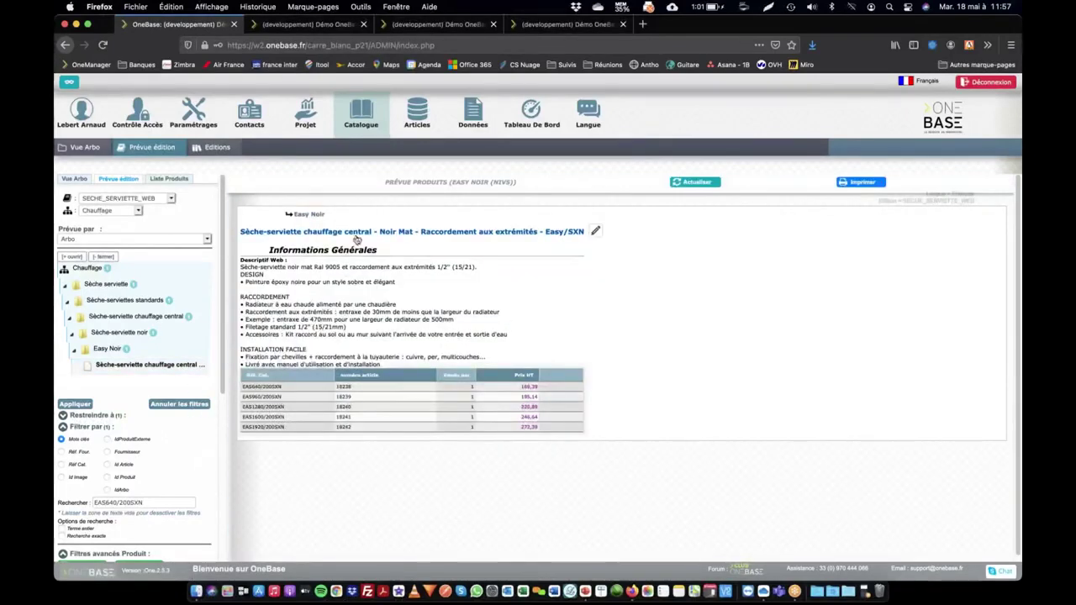
click(357, 235)
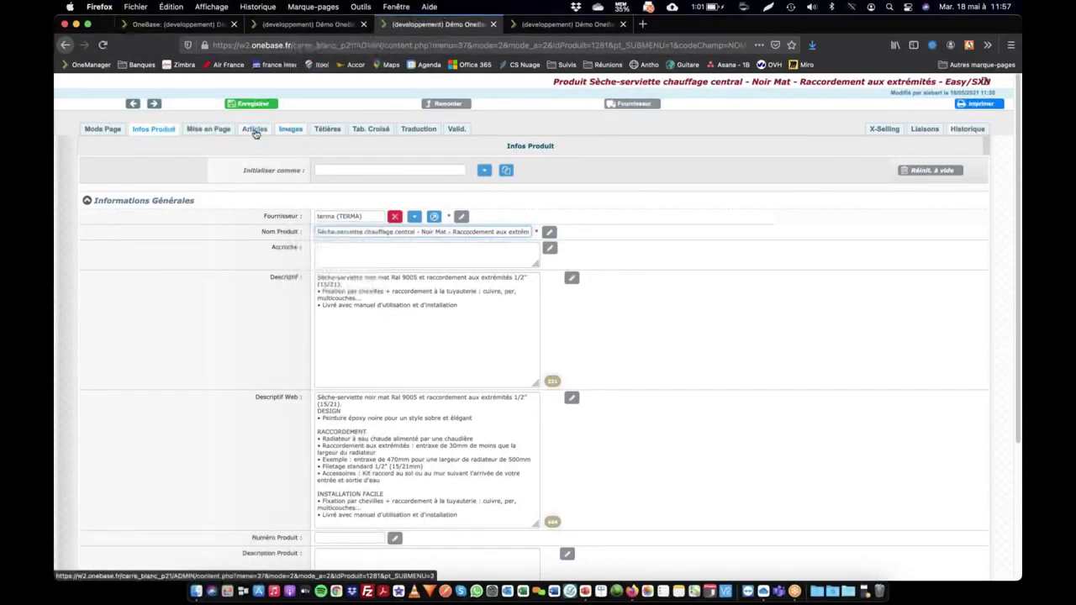
click(291, 130)
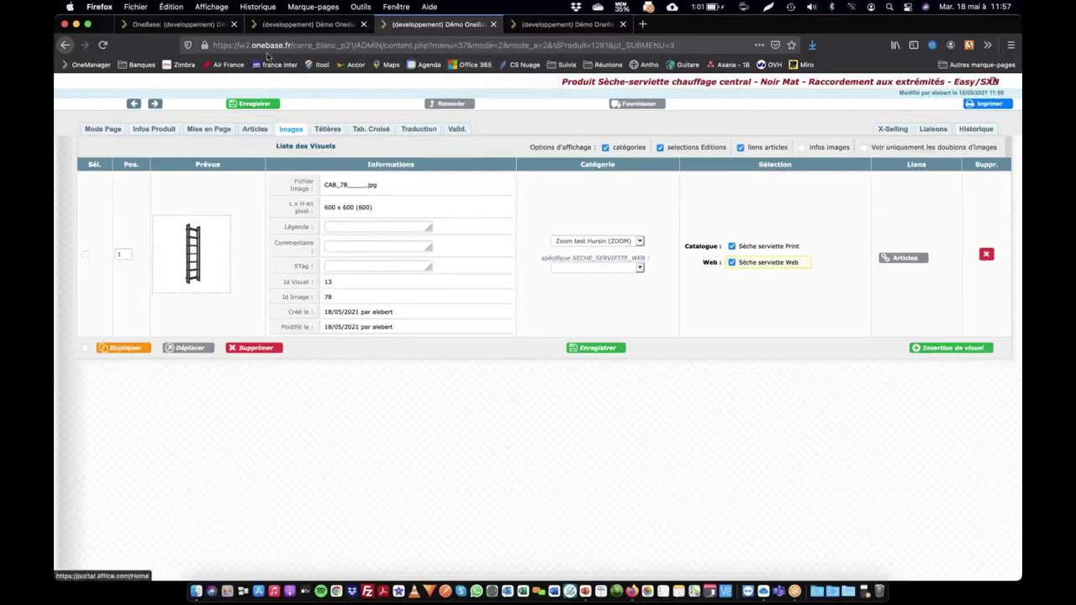
click(300, 25)
click(201, 25)
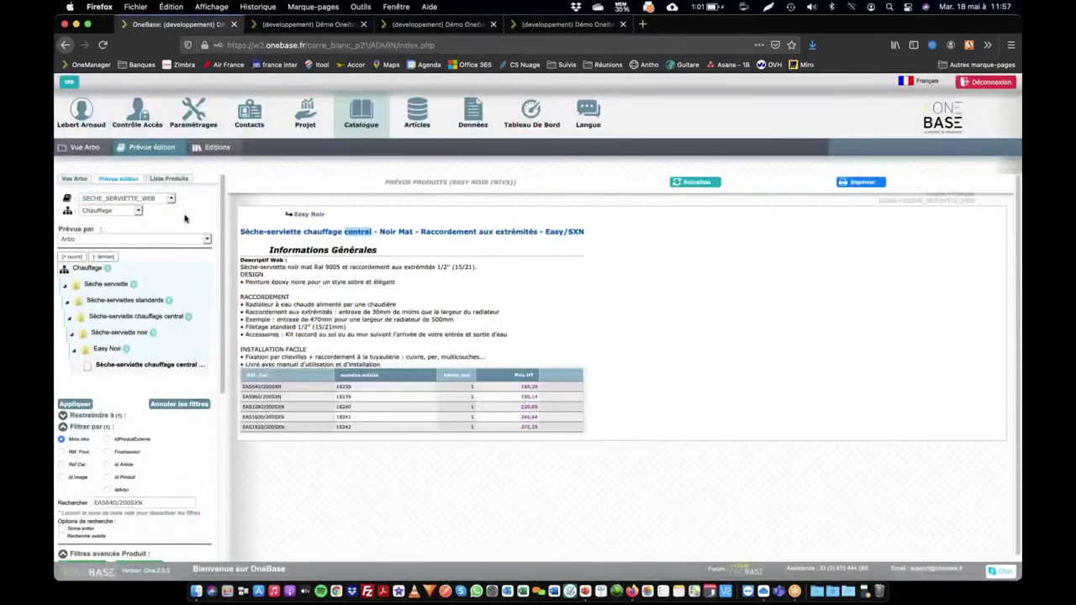
- From the edition restriction filter beside the preview, open the definition of the SECHE_SERVIETTE_PRINT edition
scroll(181, 384, down, 3)
scroll(119, 444, down, 4)
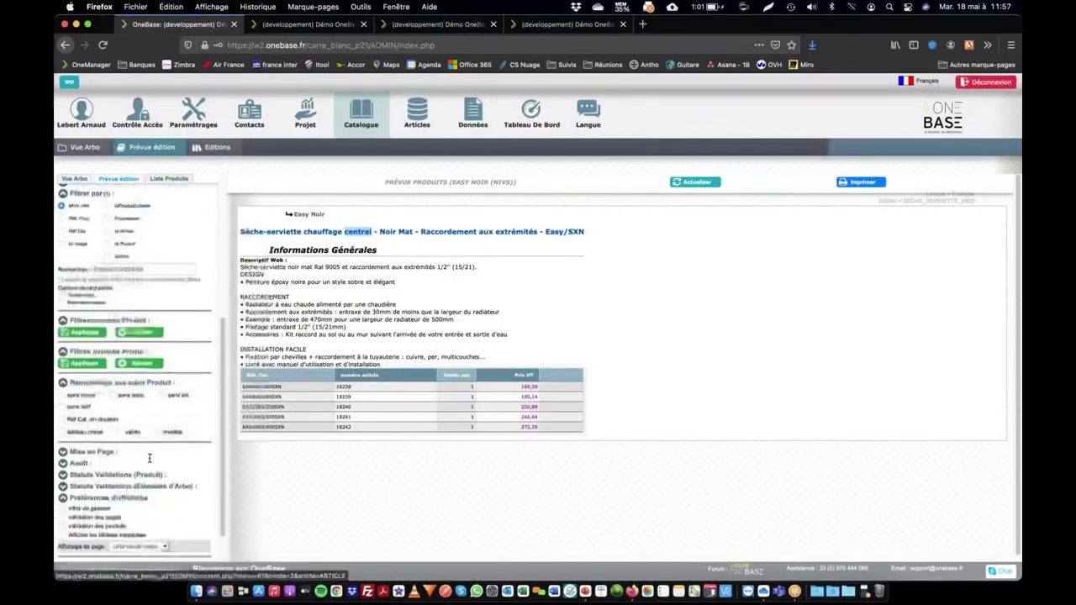
scroll(90, 278, up, 5)
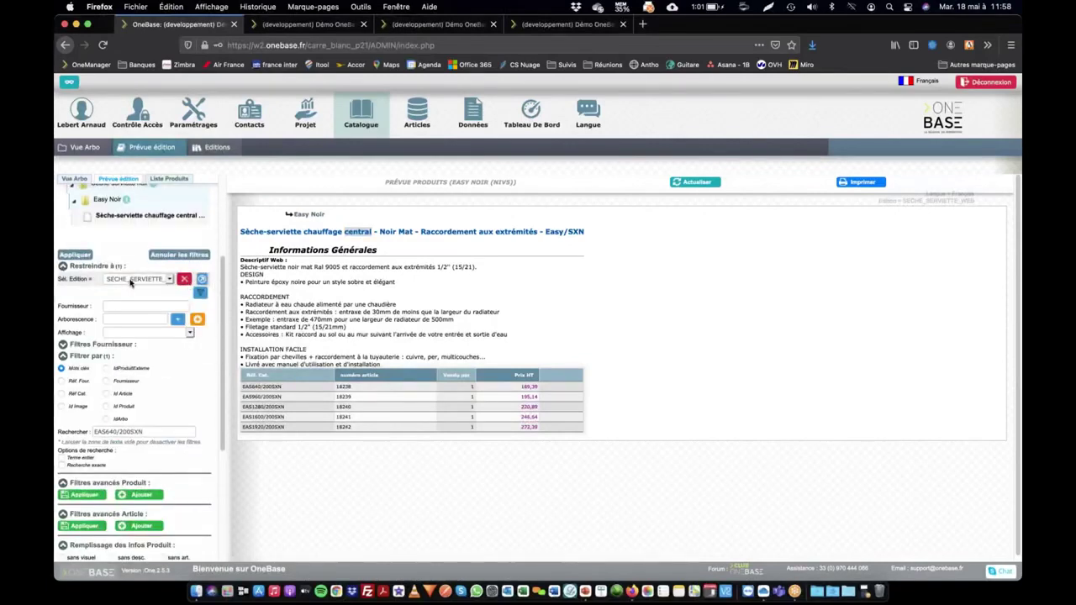
click(128, 279)
click(139, 263)
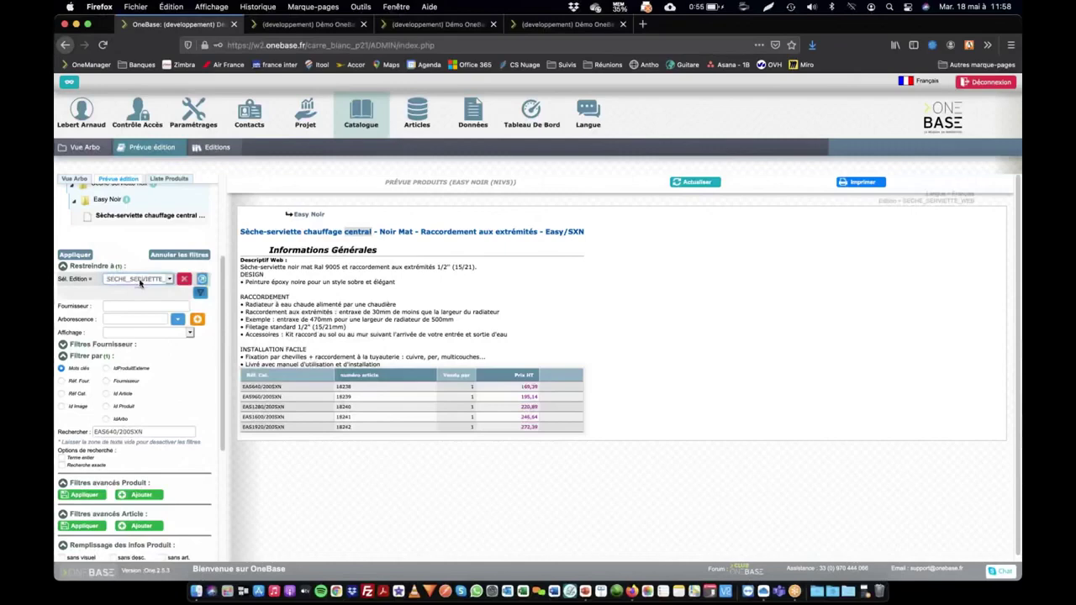
click(203, 430)
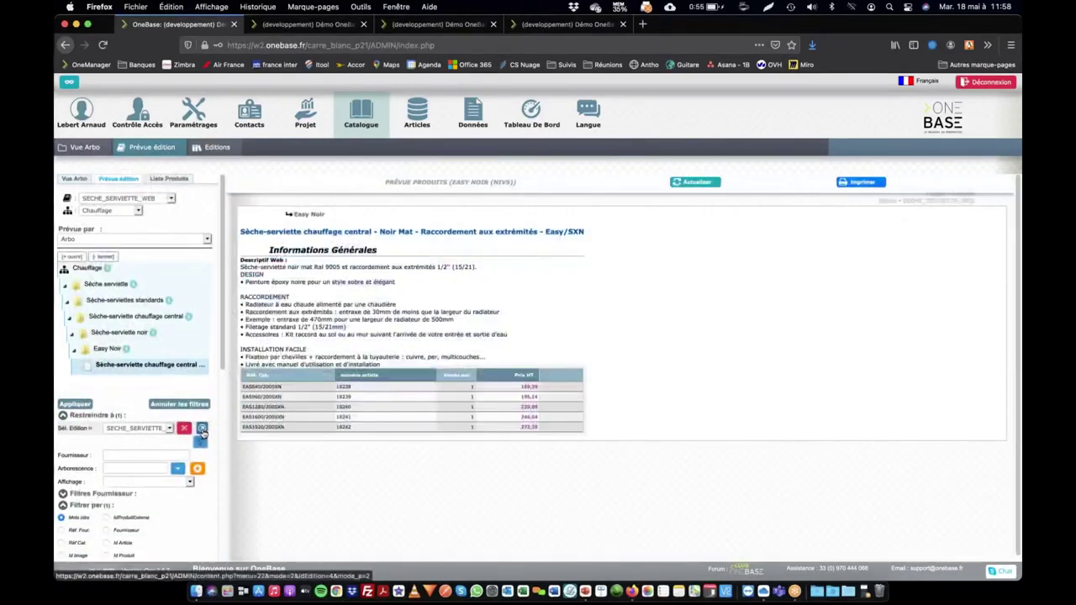
click(203, 430)
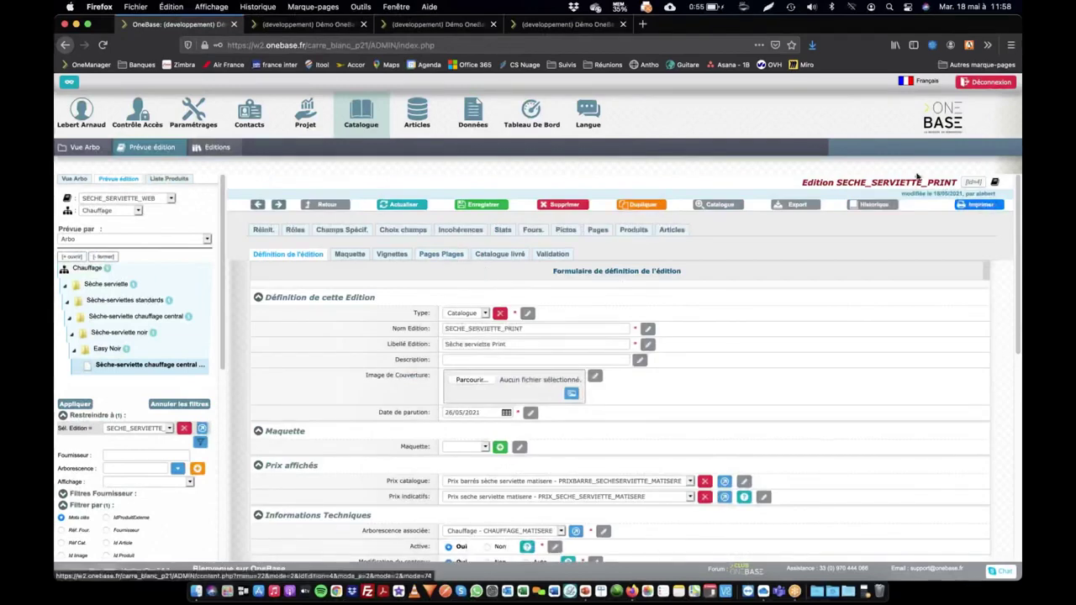
- Duplicate the SECHE_SERVIETTE_PRINT edition and name the copy SECHE_SERVIETTE_PRINT_2022
click(643, 207)
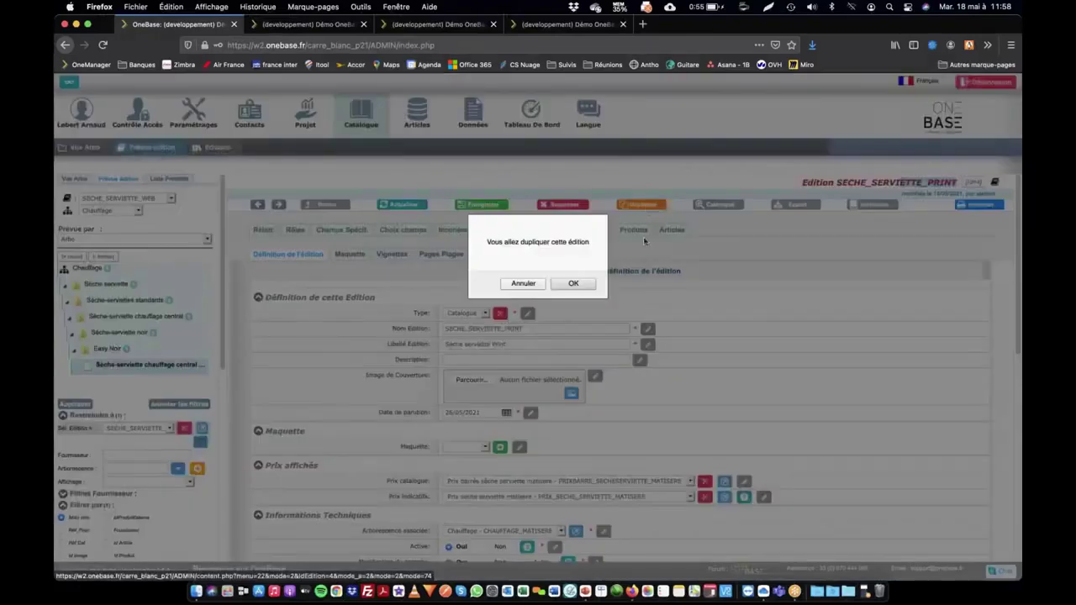
click(575, 283)
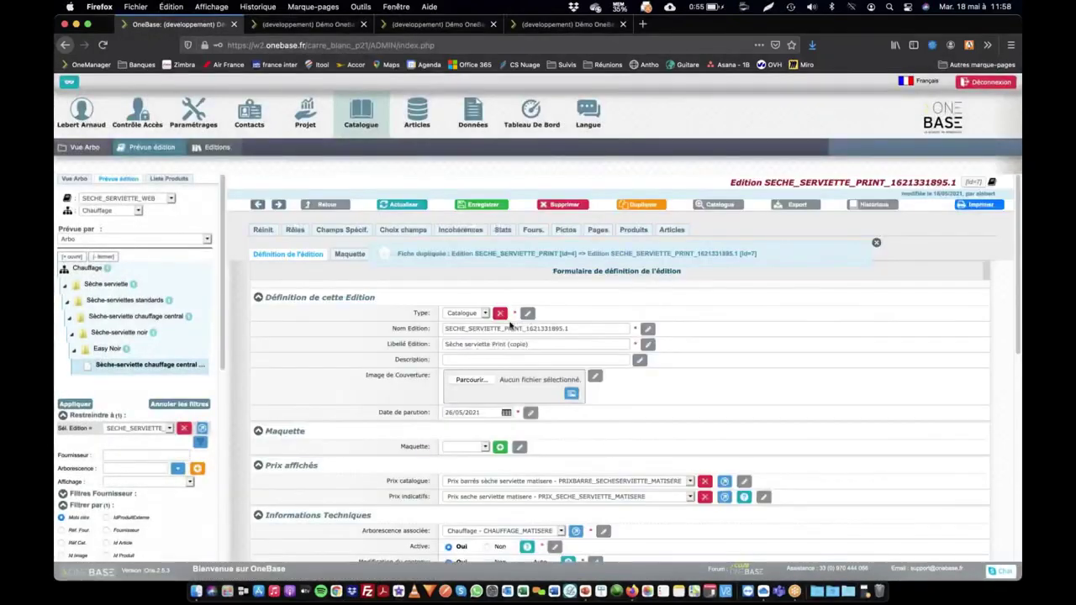
drag(527, 329, 602, 330)
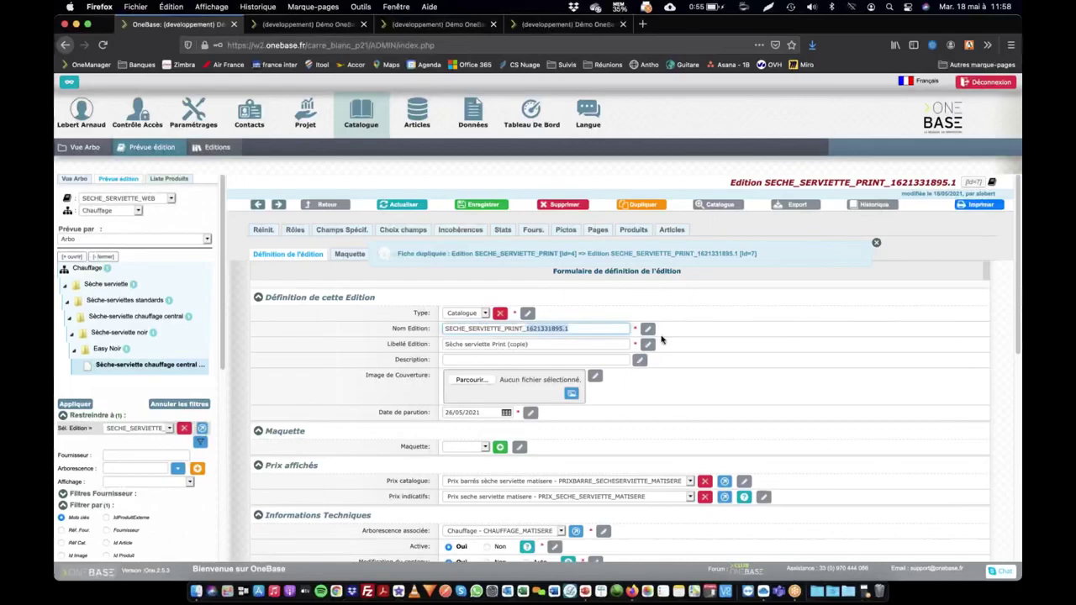
text(2022)
- Set the duplicated edition's label to "Sèche serviette Print 2022" and save the edition
drag(529, 345, 507, 345)
key(BackSpace)
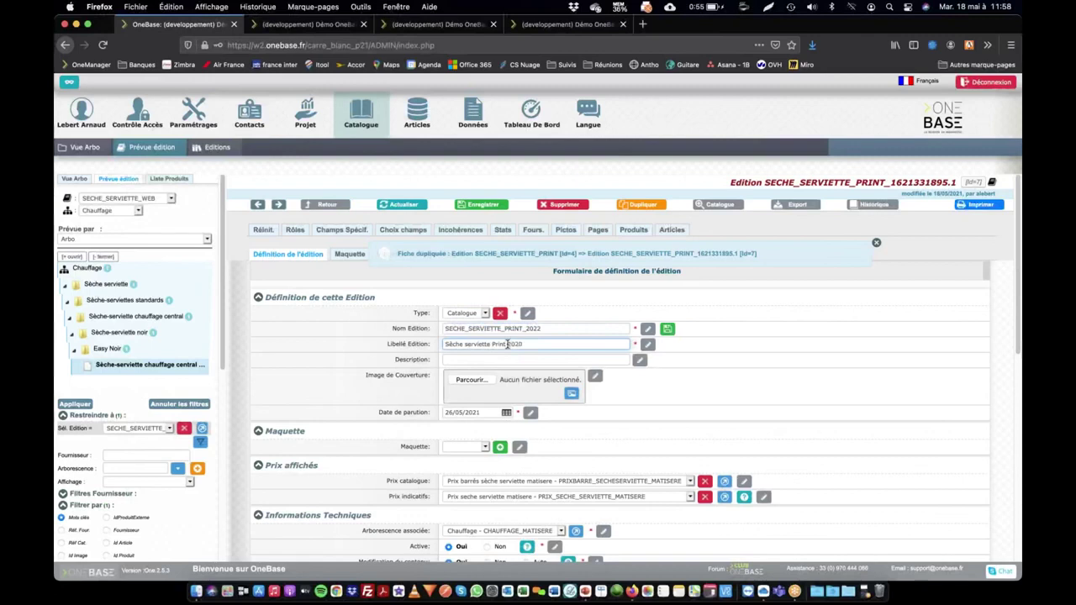
text(2020)
key(Return)
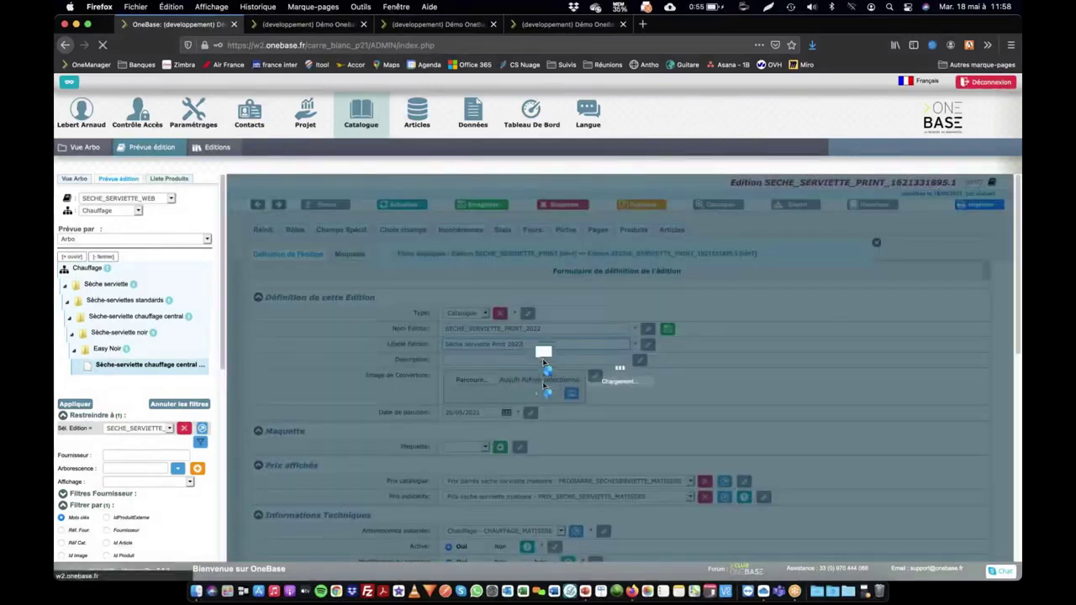
- Review the statistics of the SECHE_SERVIETTE_PRINT_2022 edition and the field choices carried over to it
scroll(530, 454, down, 3)
scroll(530, 454, down, 3)
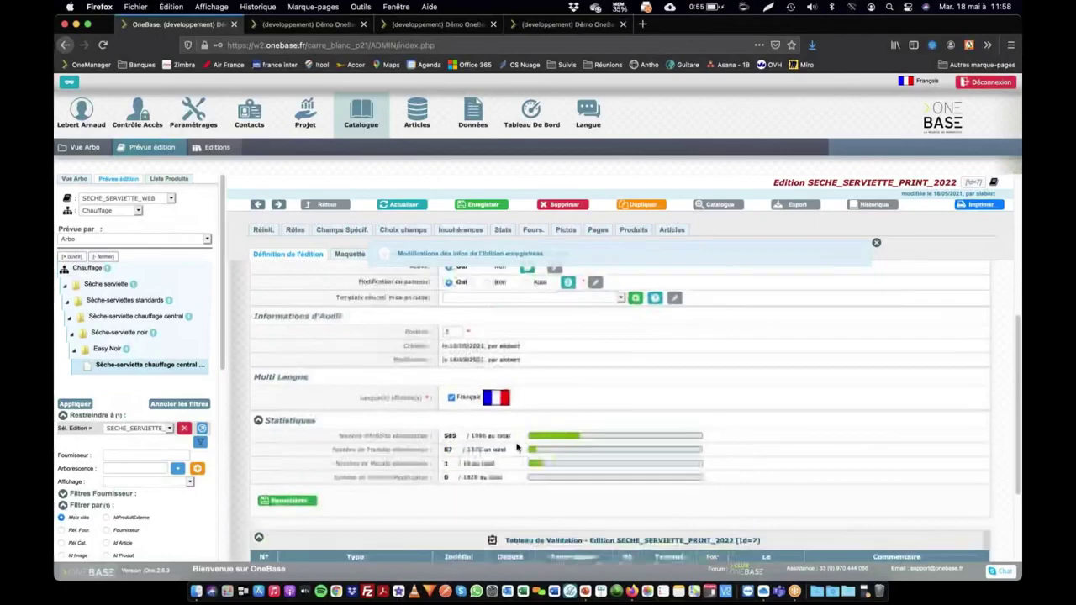
drag(358, 432, 548, 435)
scroll(481, 363, up, 10)
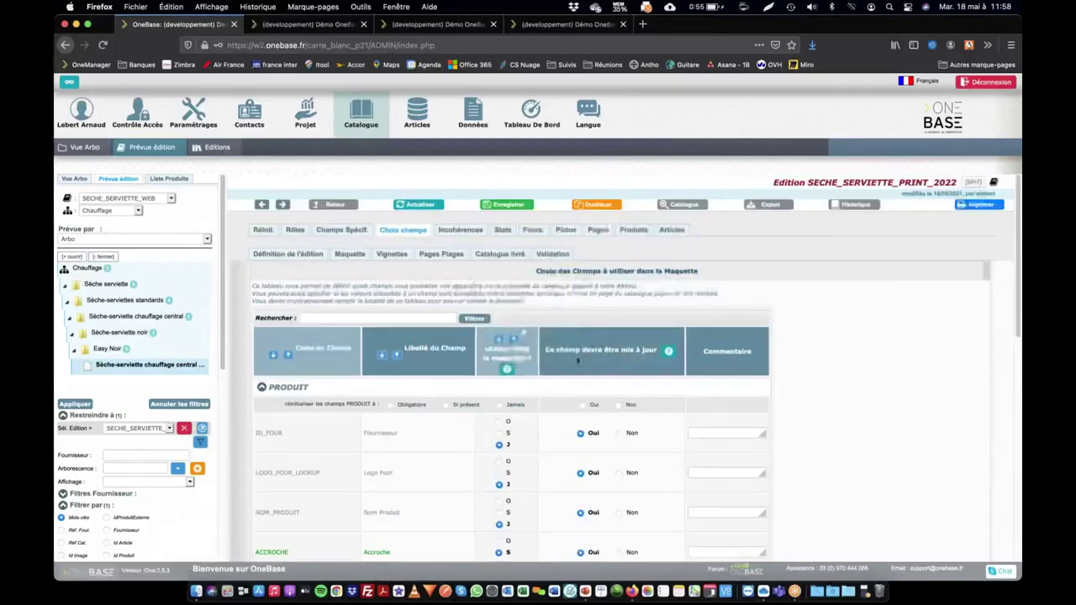
scroll(474, 512, down, 5)
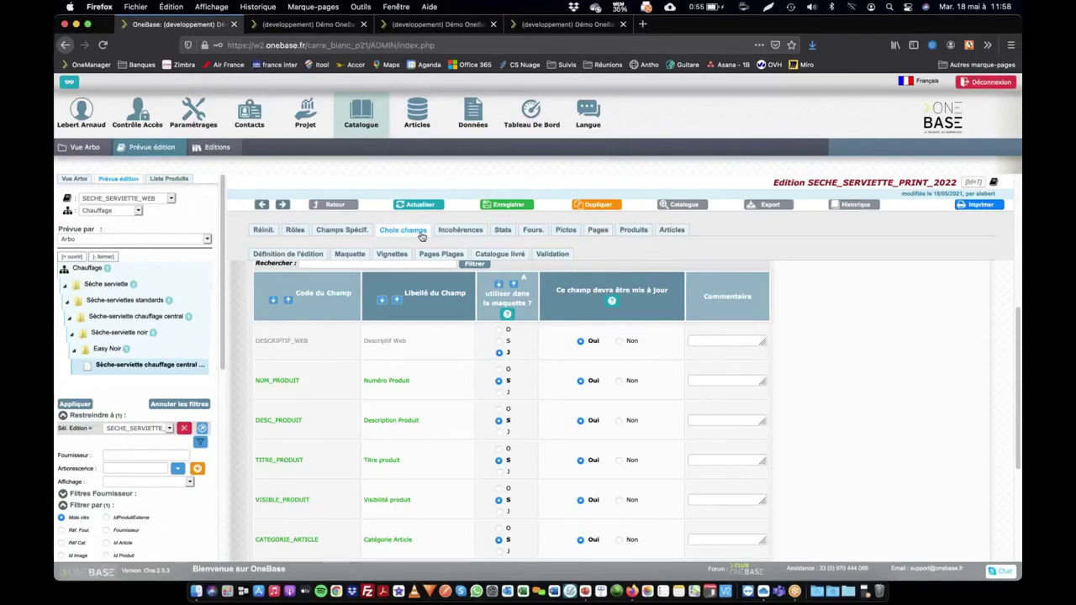
- In the reset options of SECHE_SERVIETTE_PRINT_2022, choose to copy the field choices from the SECHE_SERVIETTE_WEB edition
click(267, 233)
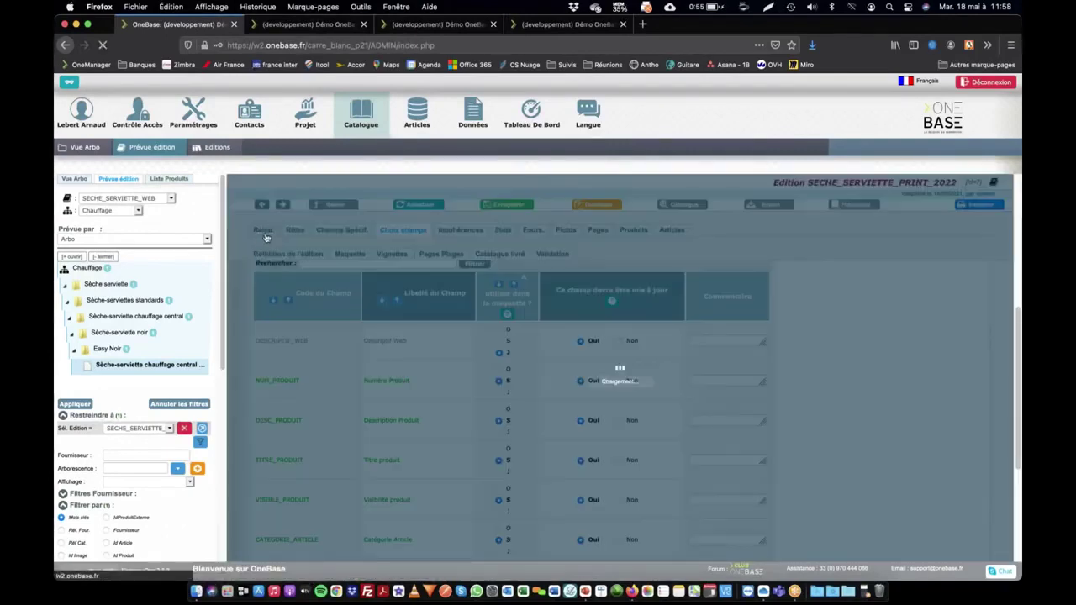
scroll(413, 402, down, 3)
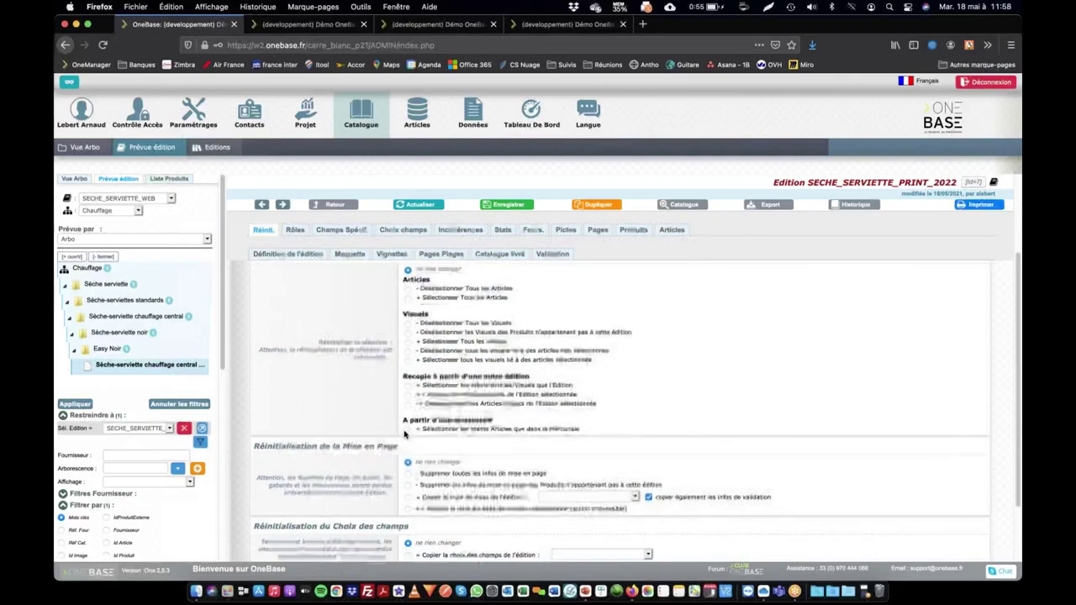
scroll(404, 471, down, 2)
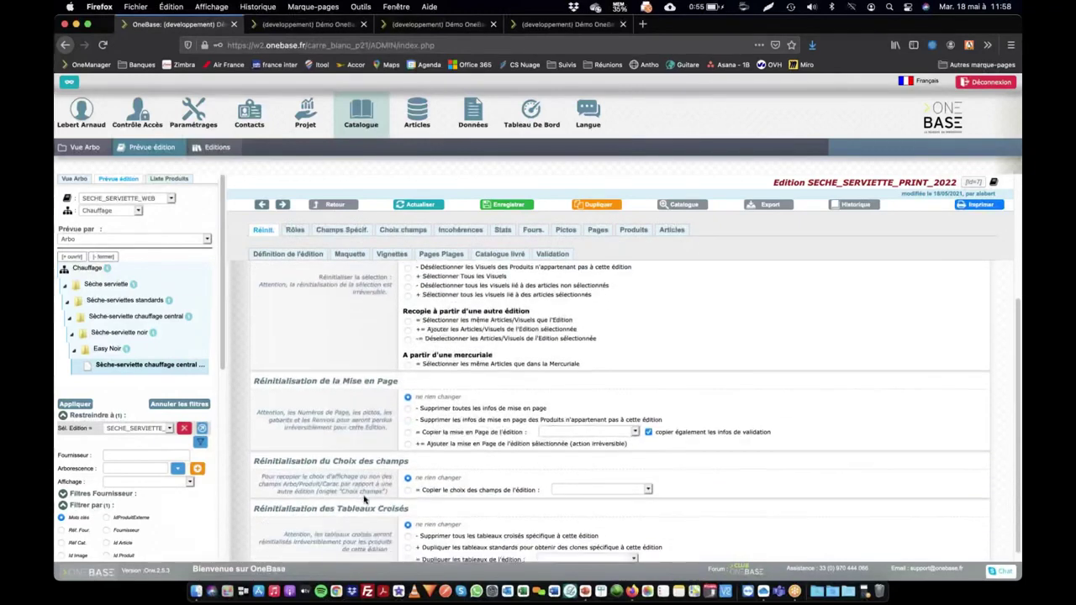
click(408, 479)
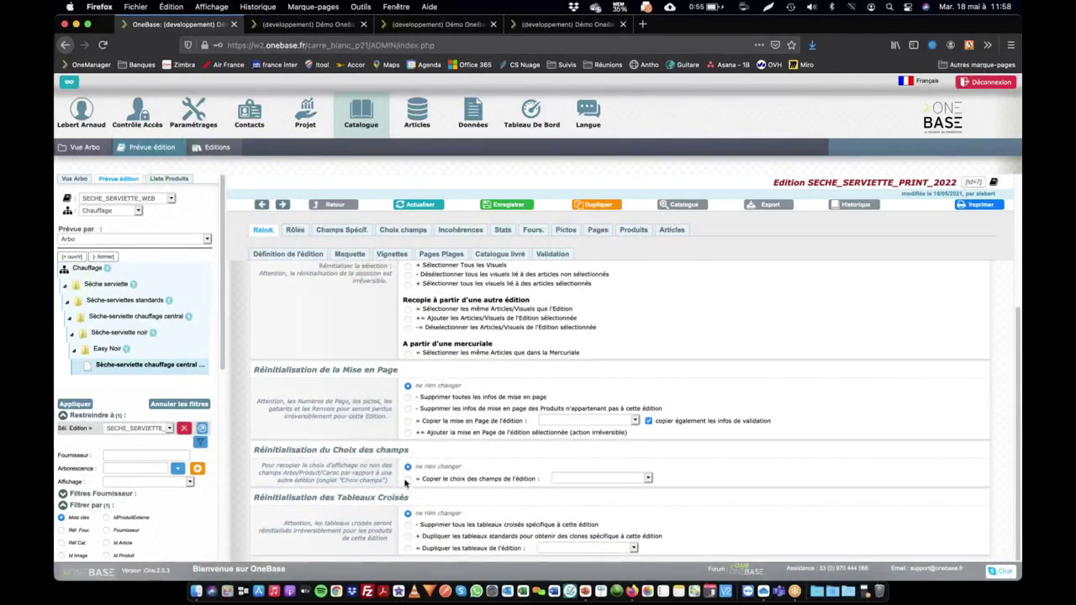
click(582, 480)
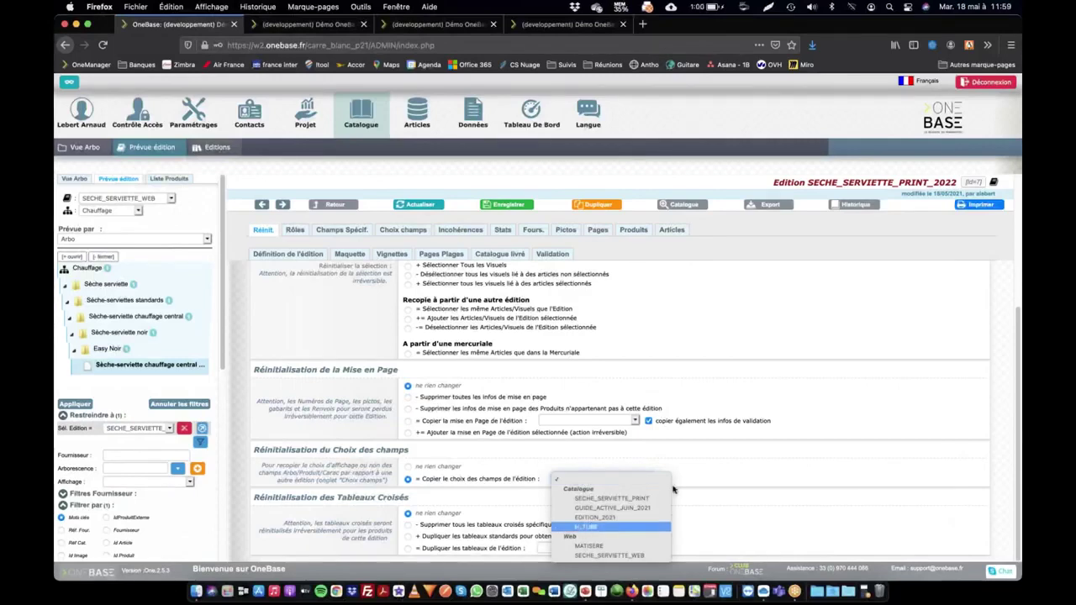
click(619, 557)
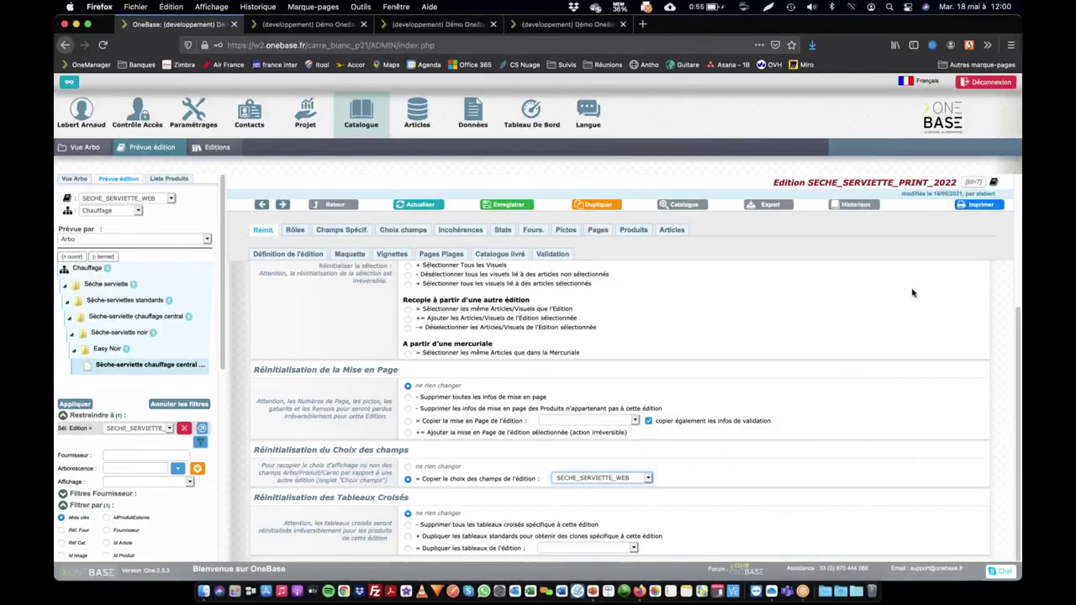
- Reopen the field choices of SECHE_SERVIETTE_PRINT_2022 and review them down to the visual categories
click(396, 234)
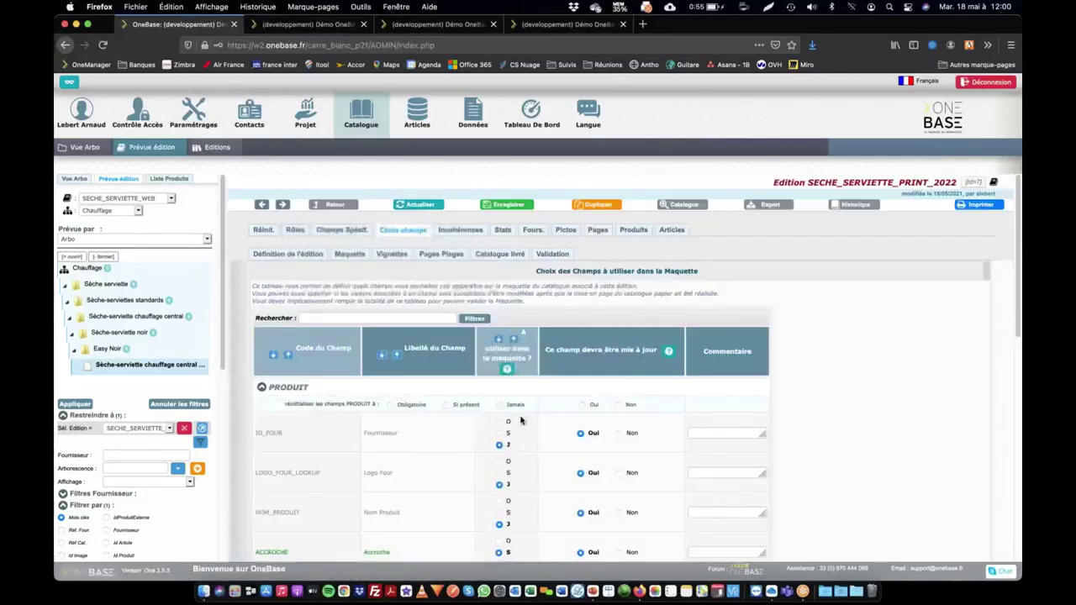
scroll(431, 484, down, 10)
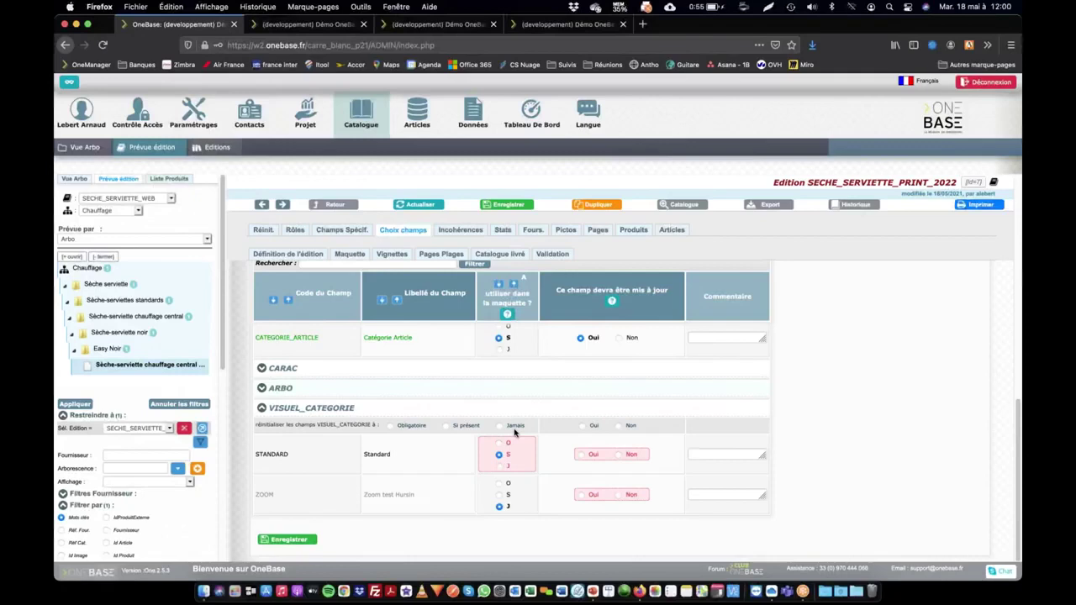
- Switch to the PowerPoint slideshow and advance to the slide with the contacts and upcoming sessions
key(super+Tab)
key(Tab)
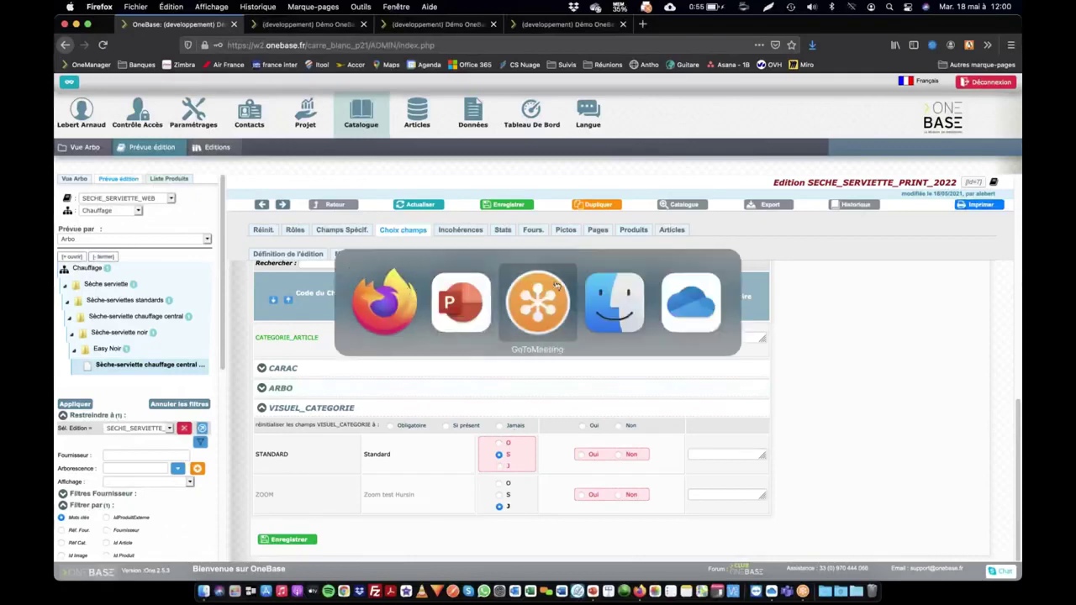
click(467, 313)
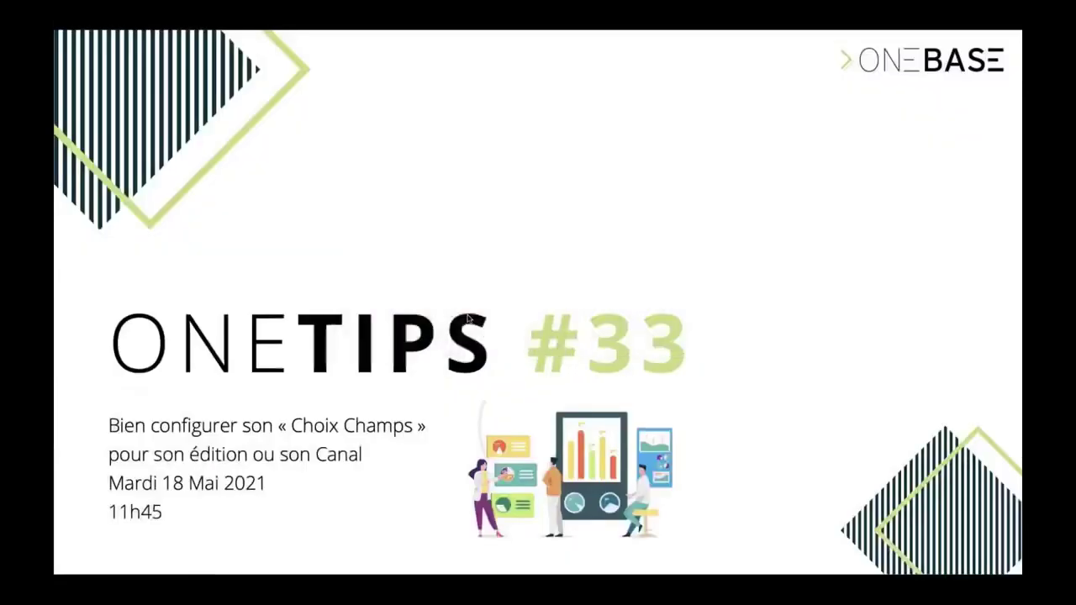
key(Right)
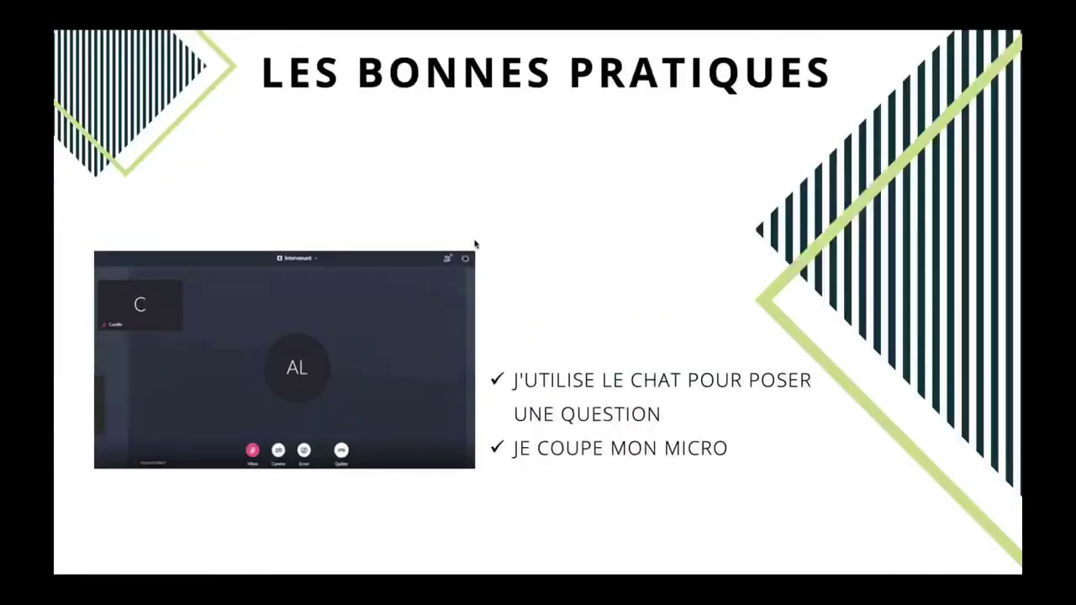
key(Right)
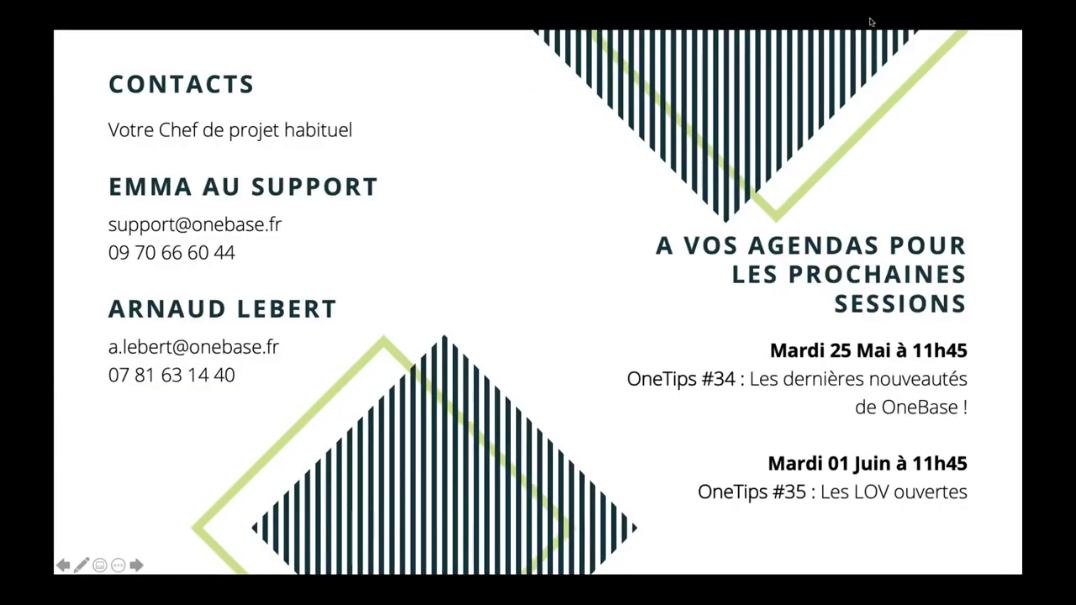